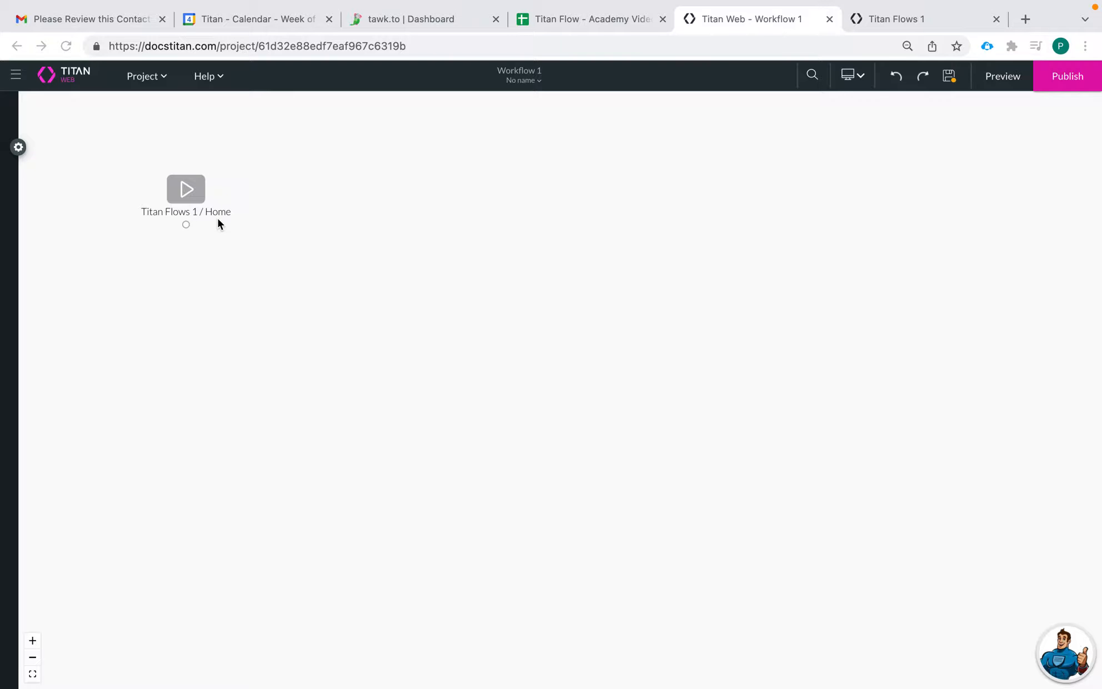
- Add a User/Group step after the start node, set it to Group mode, and continue
click(183, 189)
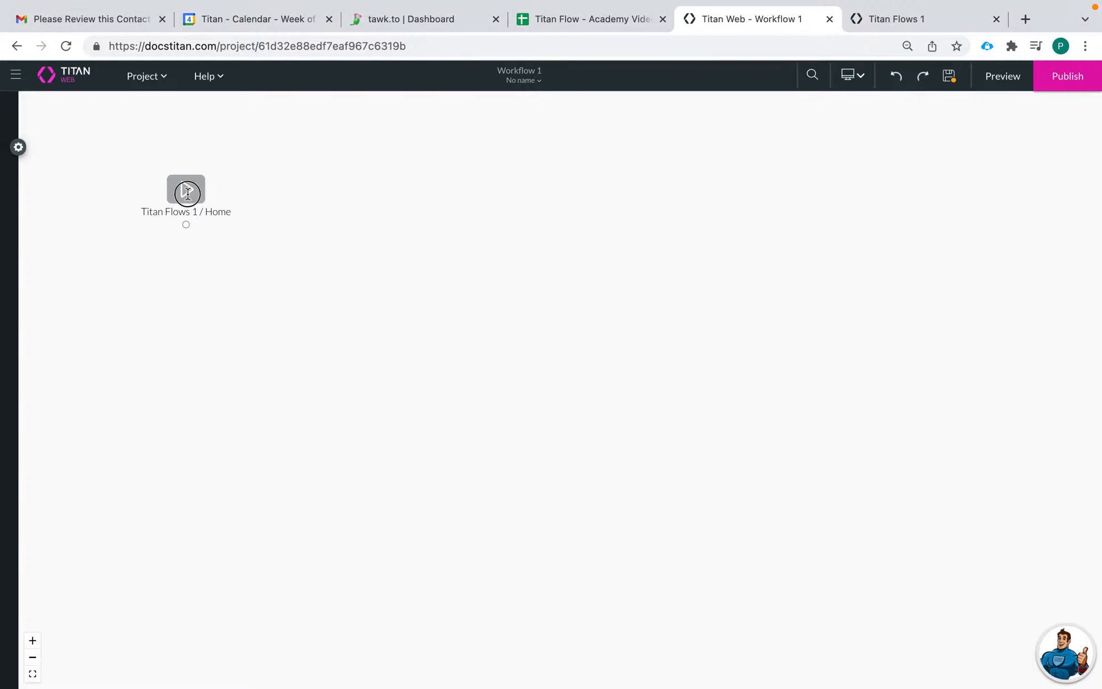
click(216, 190)
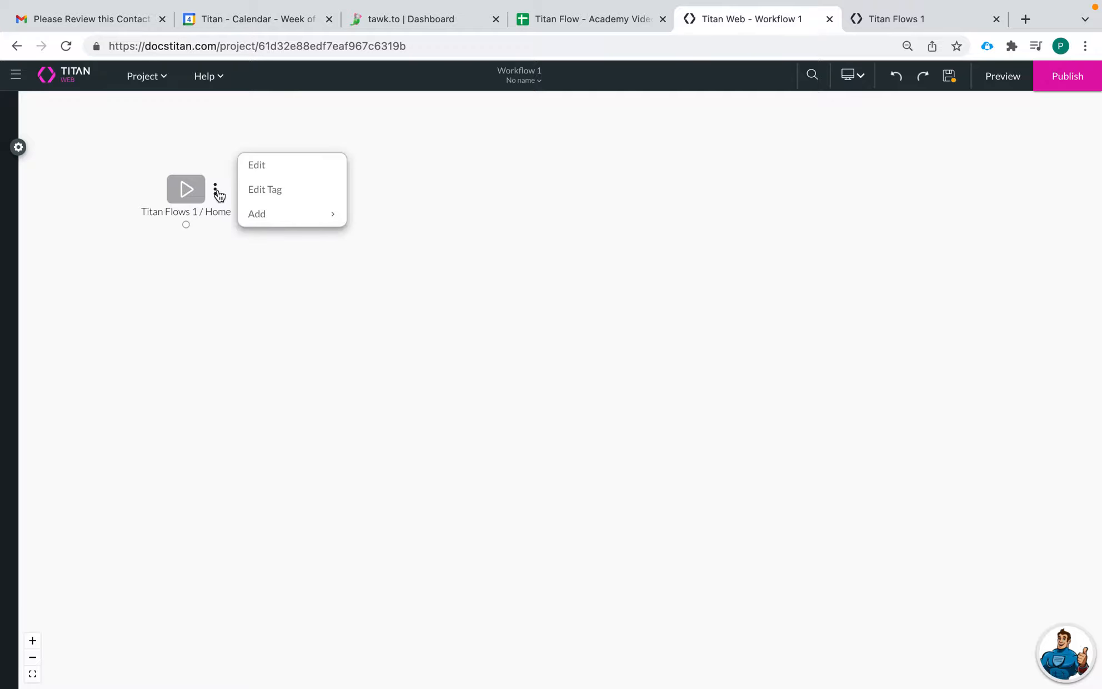
mouse_move(281, 216)
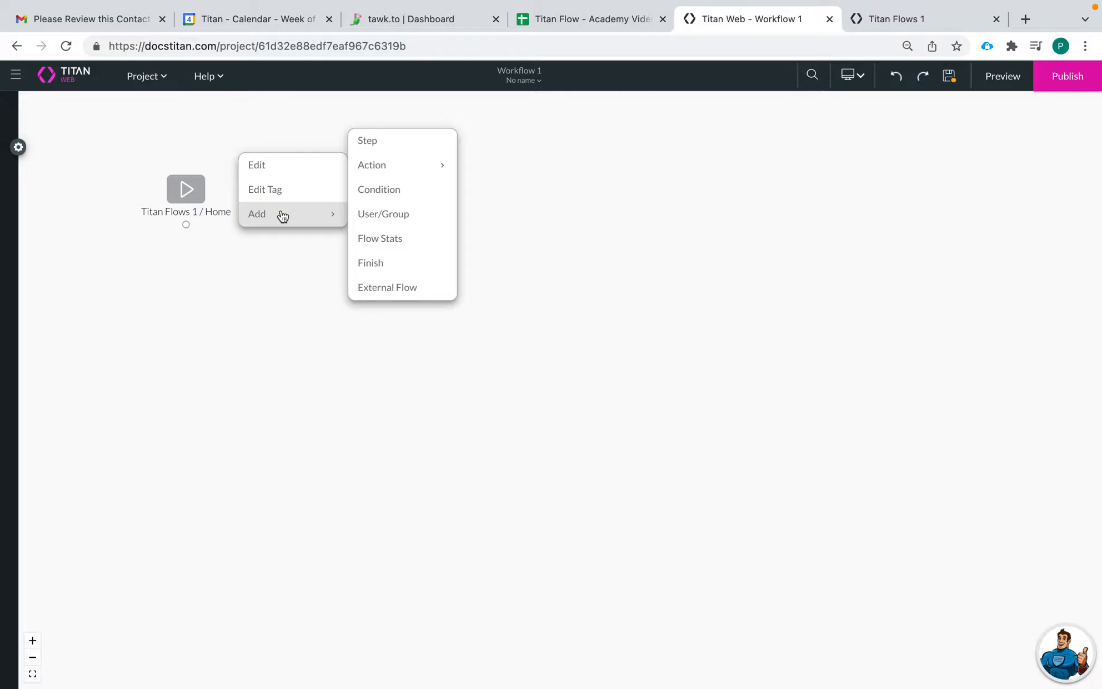
click(408, 222)
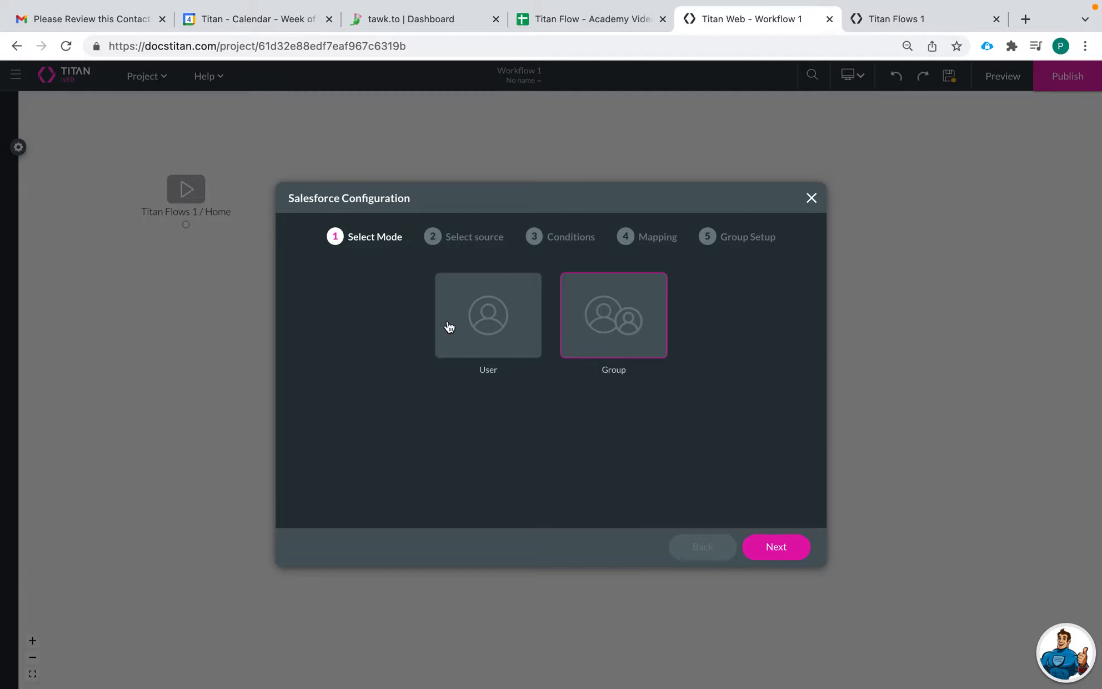
click(499, 334)
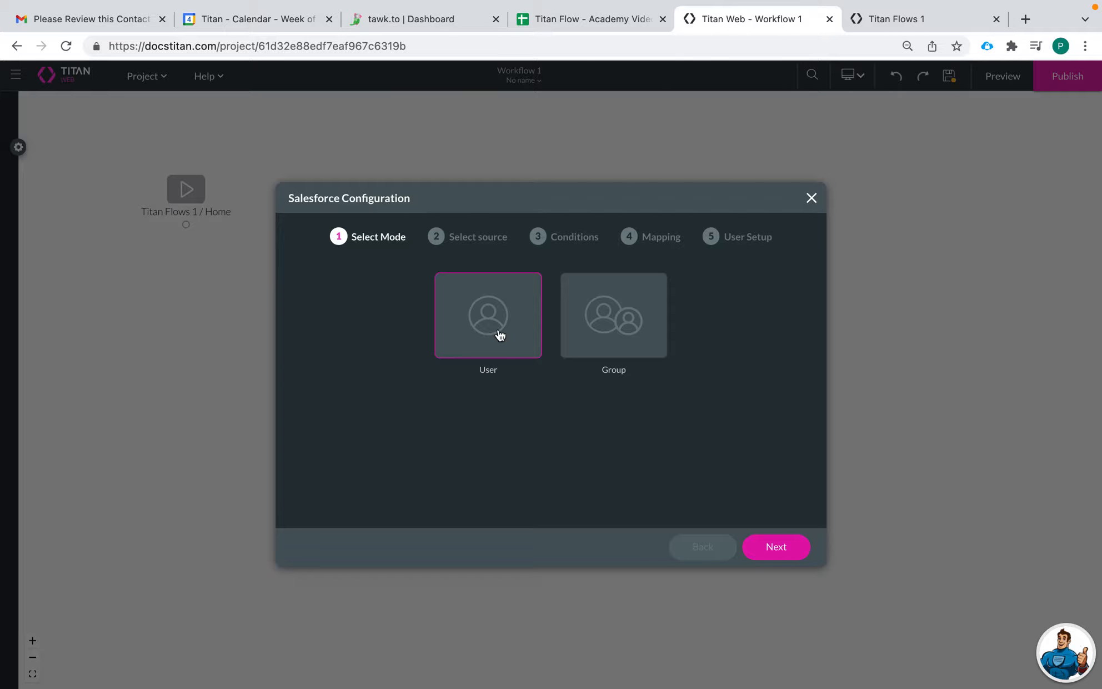
click(595, 310)
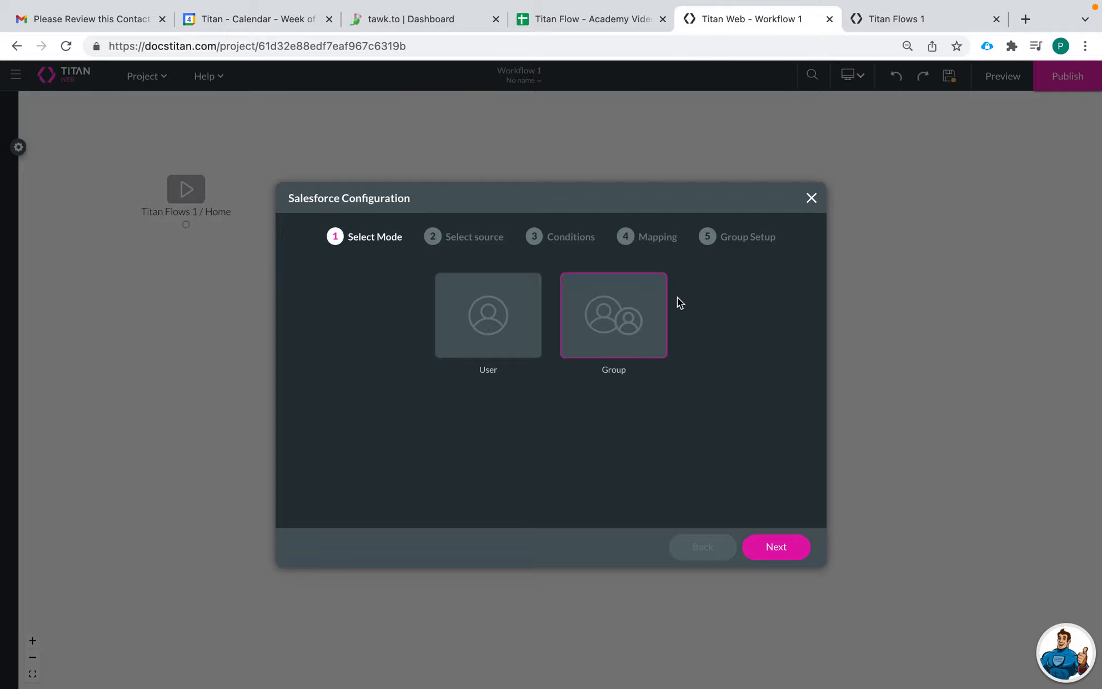
click(776, 549)
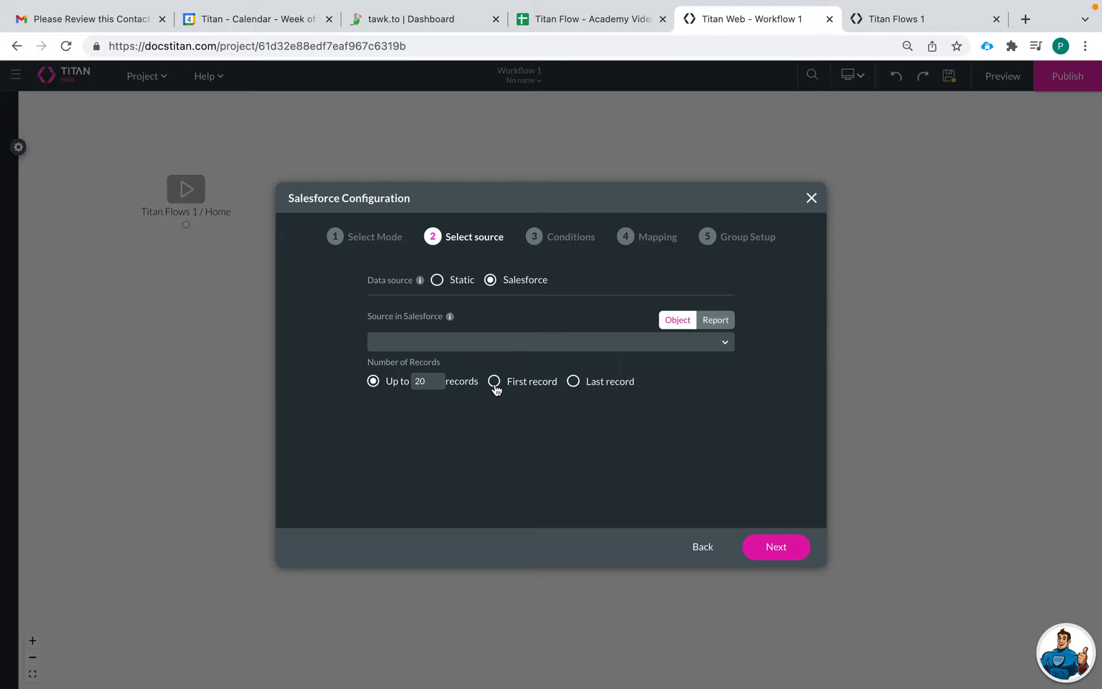
- Switch the group's data source from a Salesforce object to Static
click(437, 280)
click(490, 280)
click(497, 343)
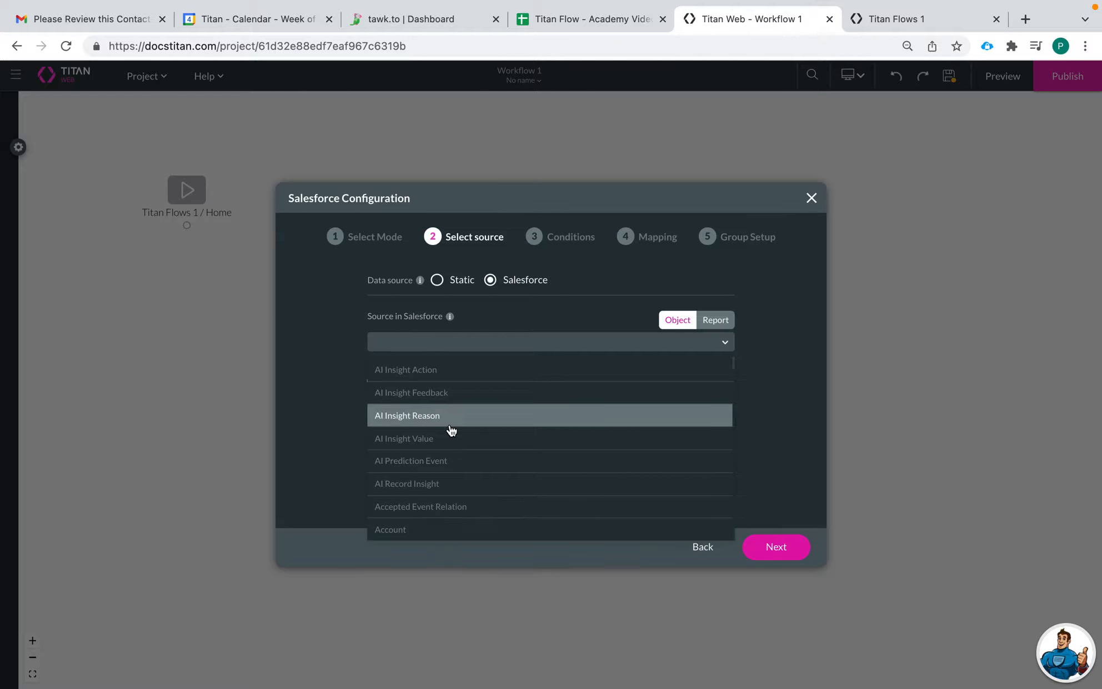
scroll(451, 431, down, 2)
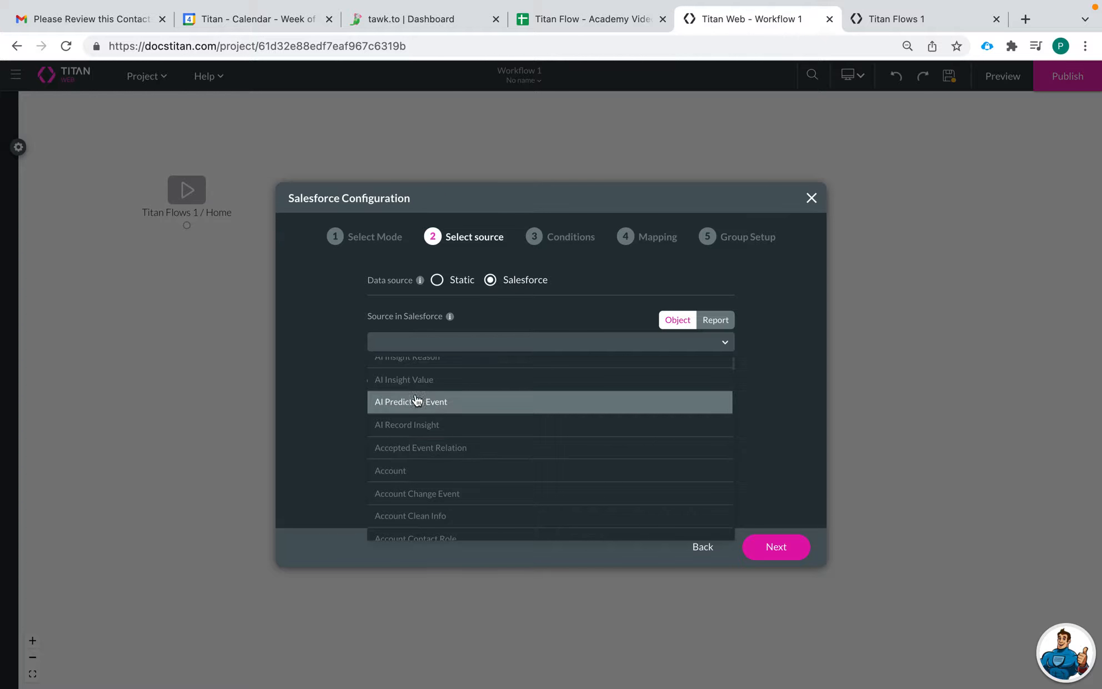
click(349, 392)
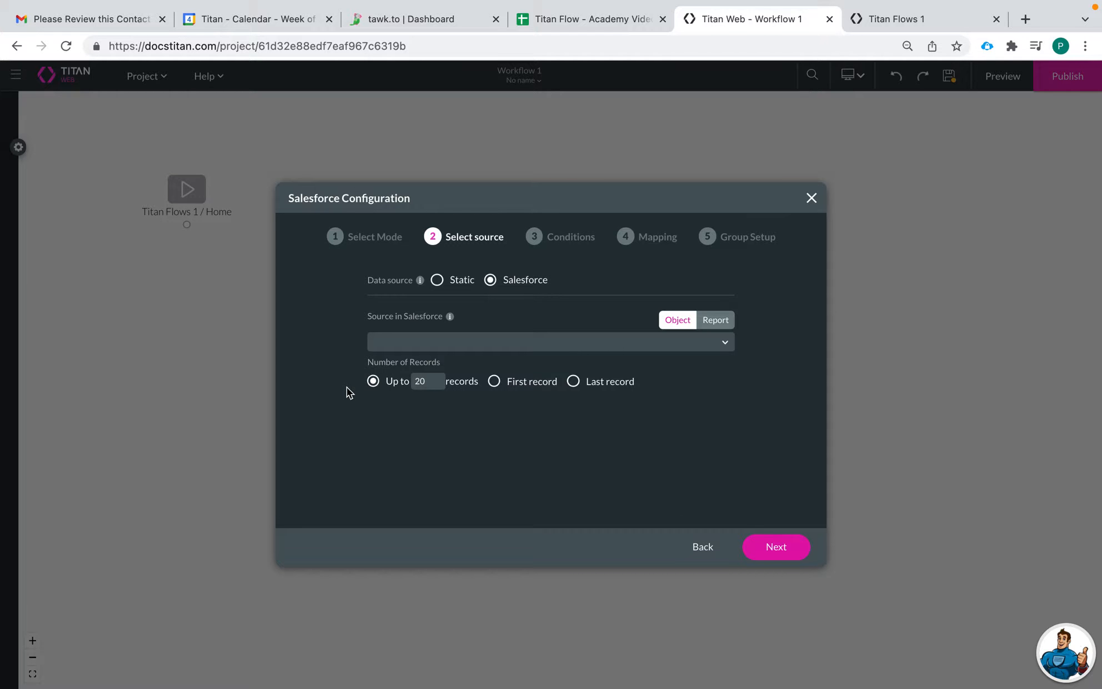
click(446, 284)
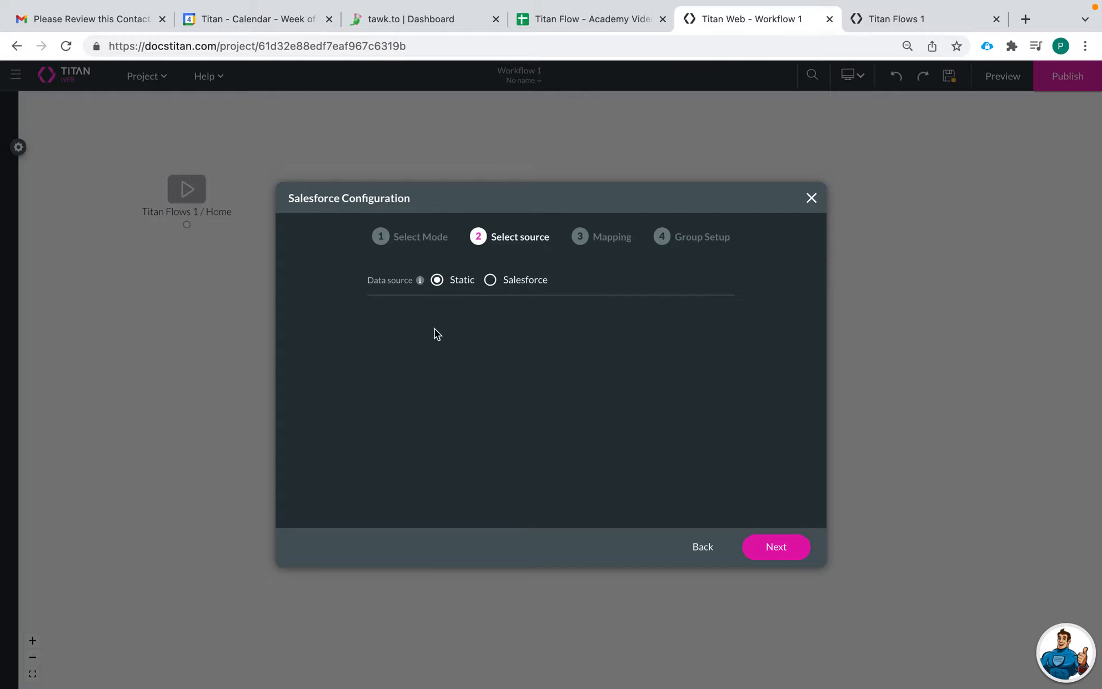
- Fill in the first user's name and email, then add a second user
click(764, 548)
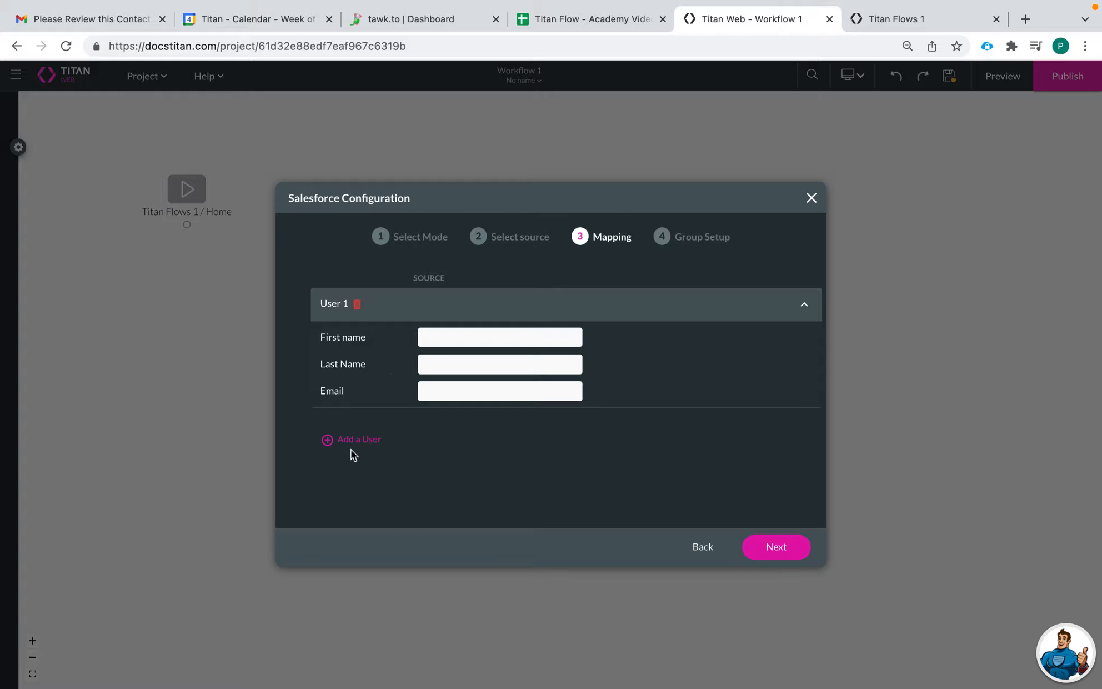
click(455, 337)
click(463, 371)
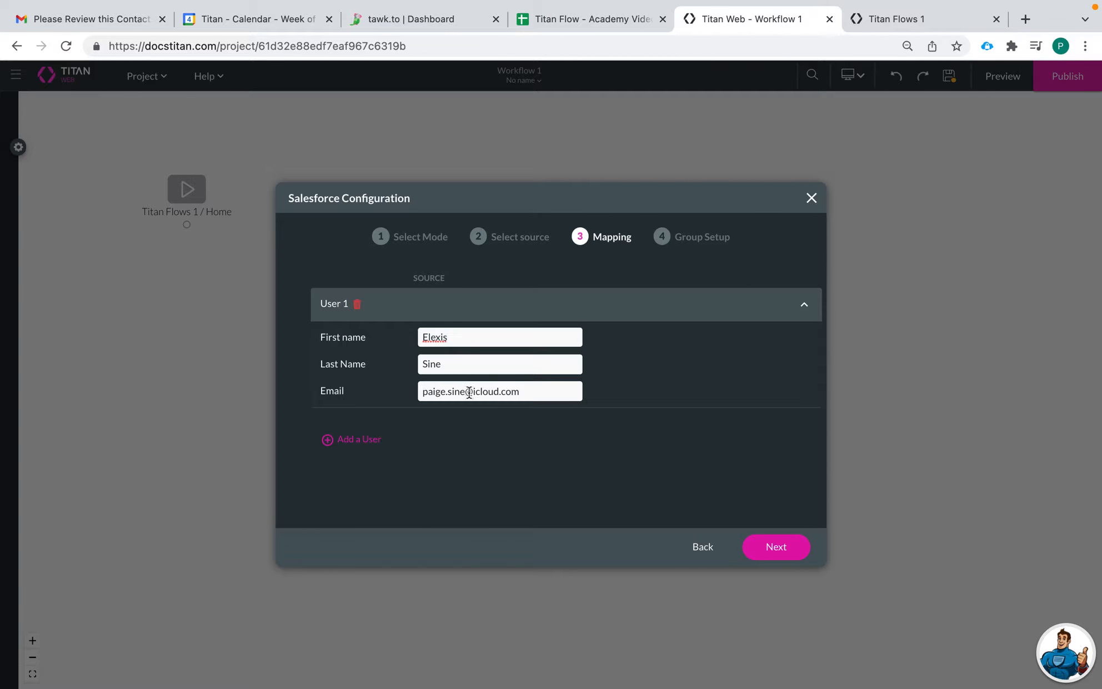
click(350, 439)
- Enter the second user's first name, last name and email address
click(450, 371)
text(Titan)
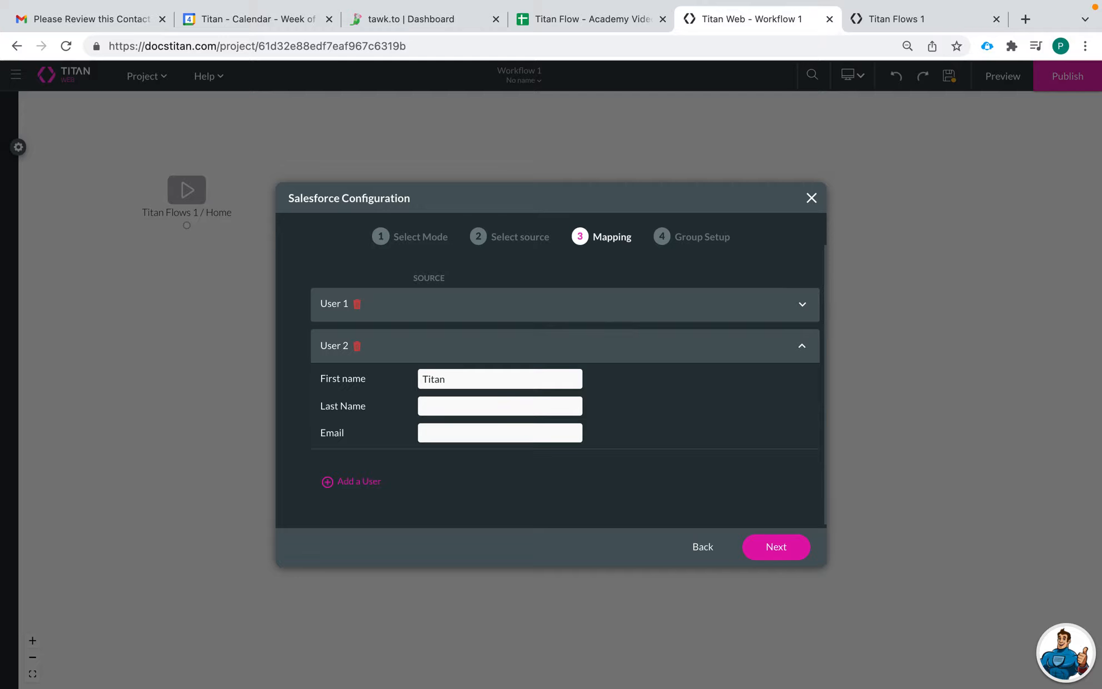
key(Tab)
text(Junior)
key(Tab)
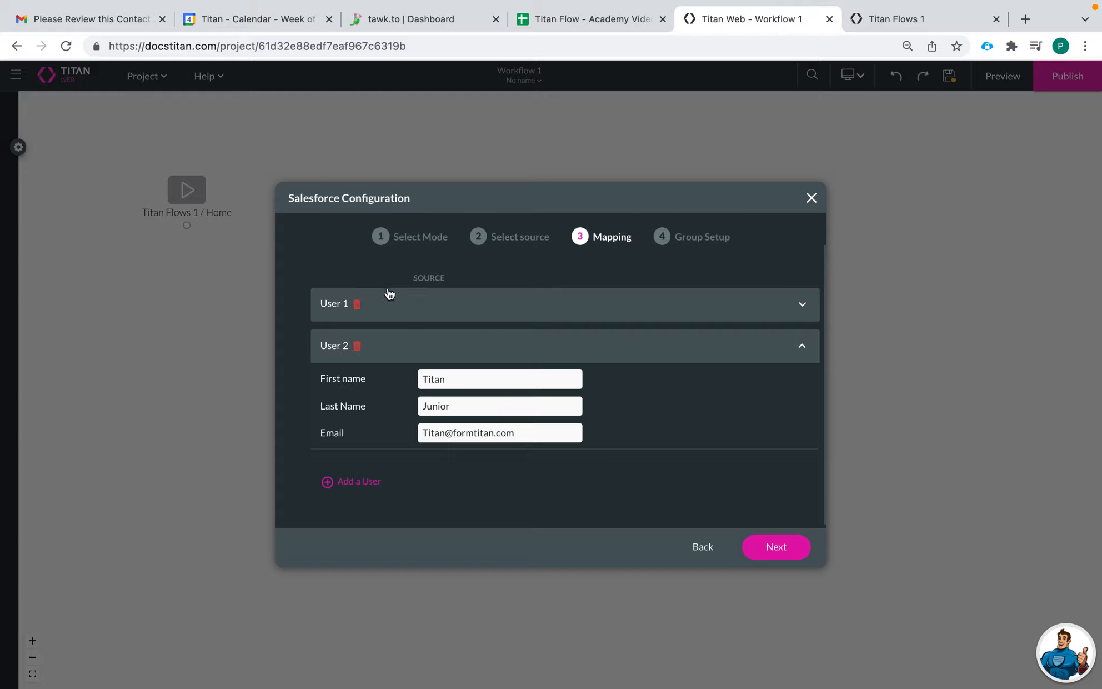
- Correct the end of the first user's email address and continue to the group email setup
click(409, 311)
click(464, 390)
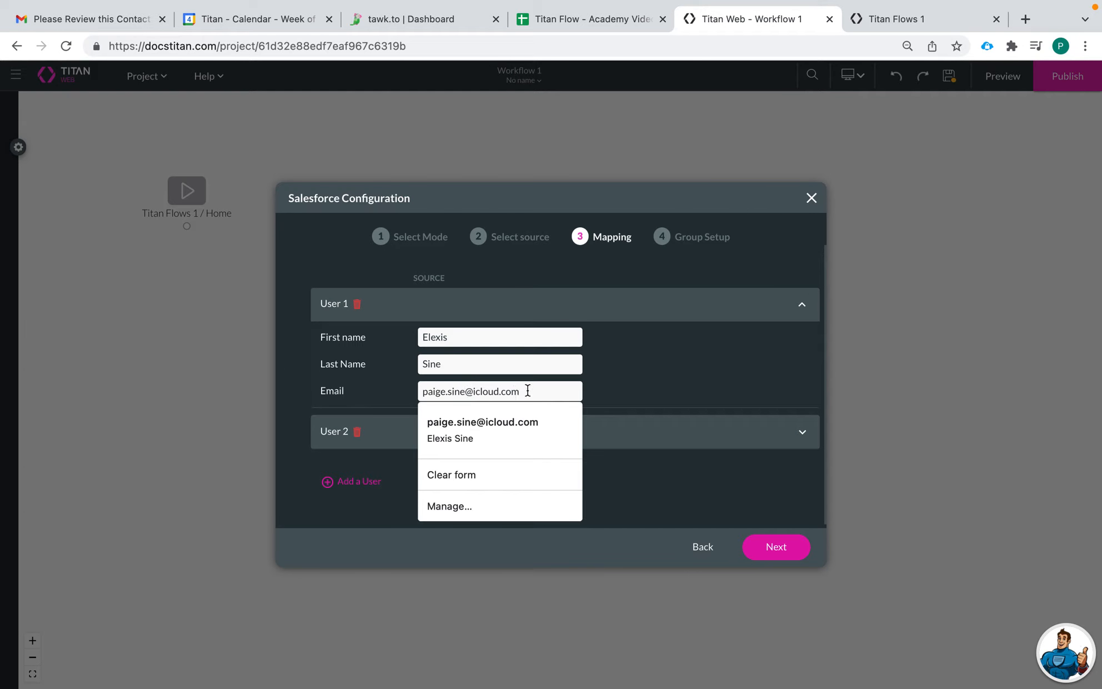
drag(528, 390, 443, 390)
text(s)
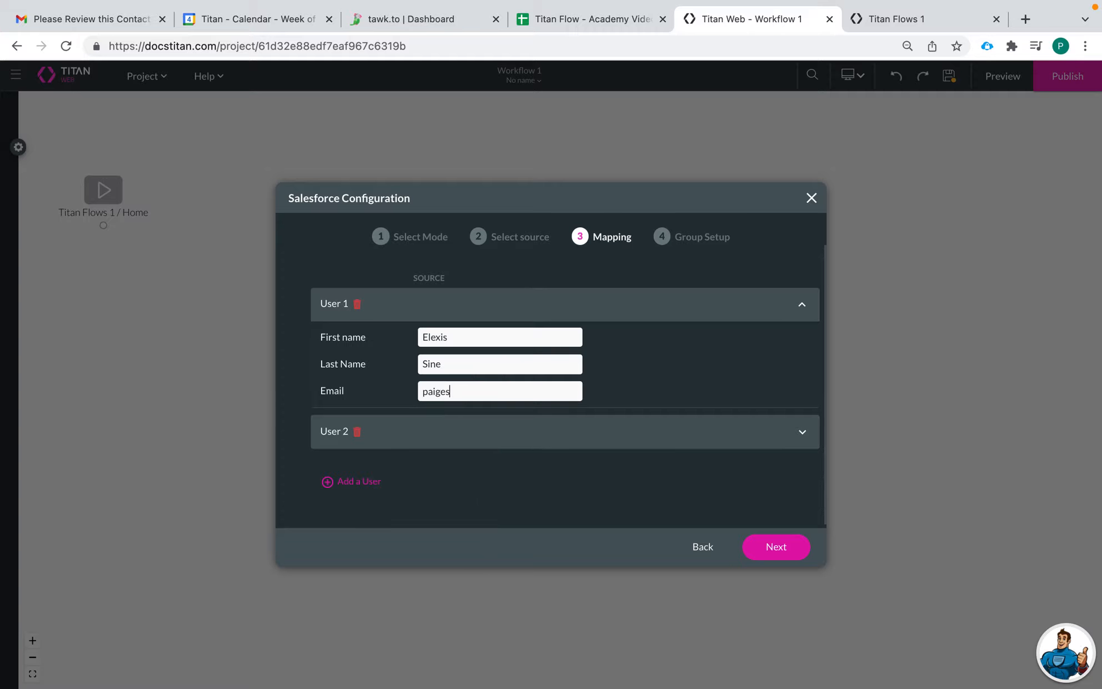
text(@formtitan.com)
click(534, 431)
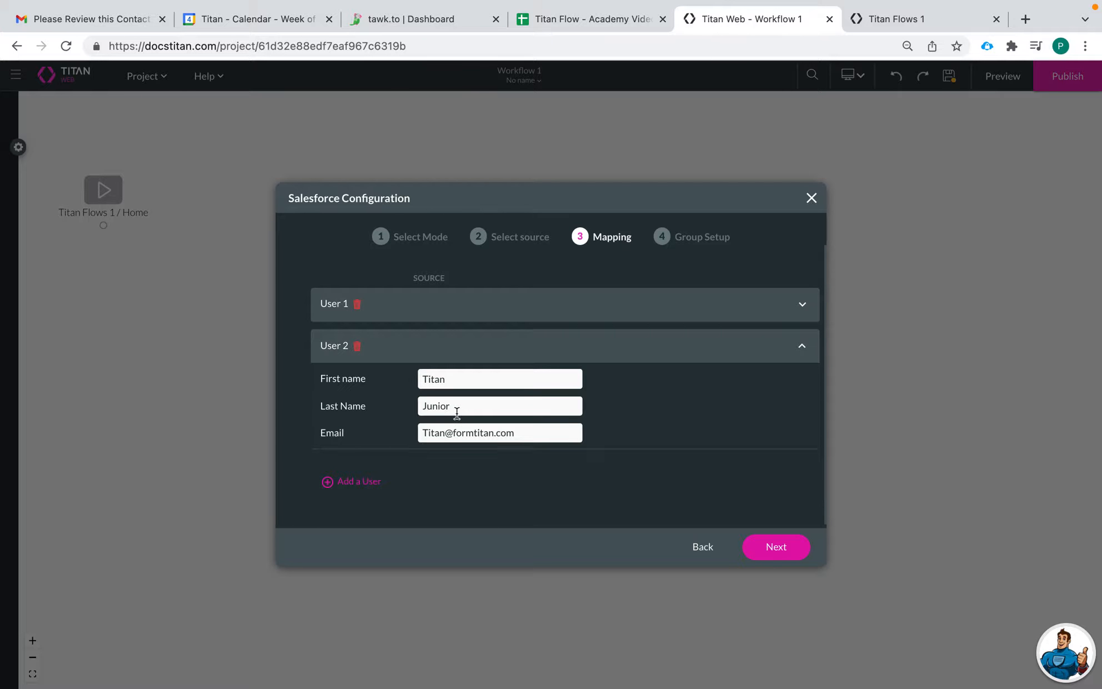
click(780, 547)
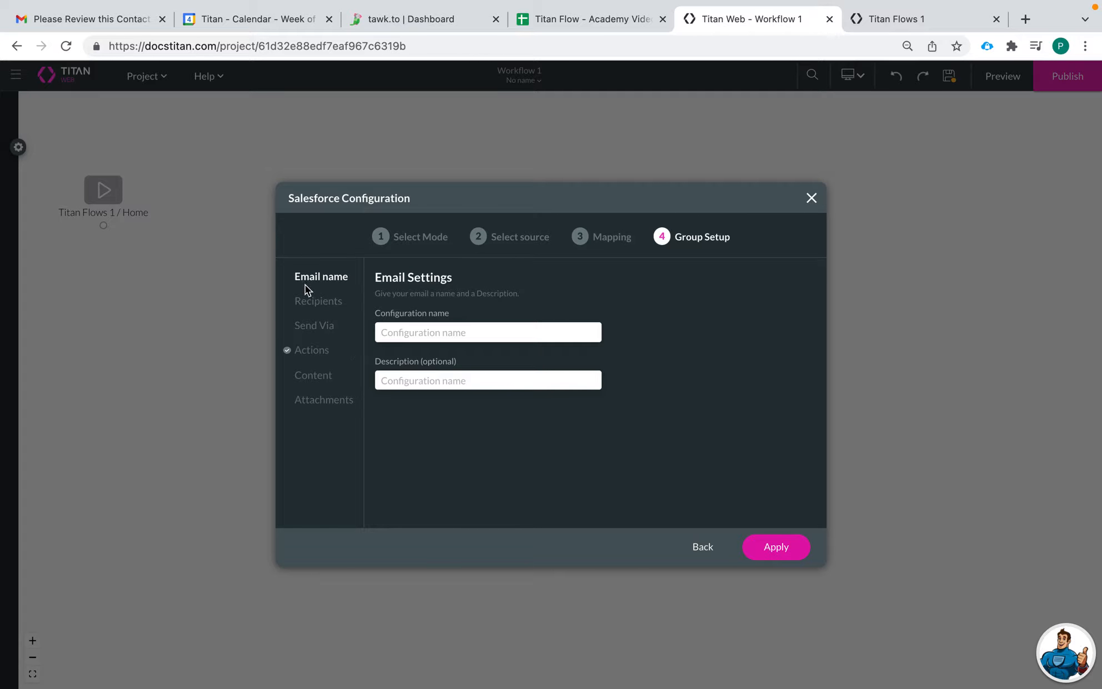
- Set the email's To recipient to the field [Person / Email]
click(319, 303)
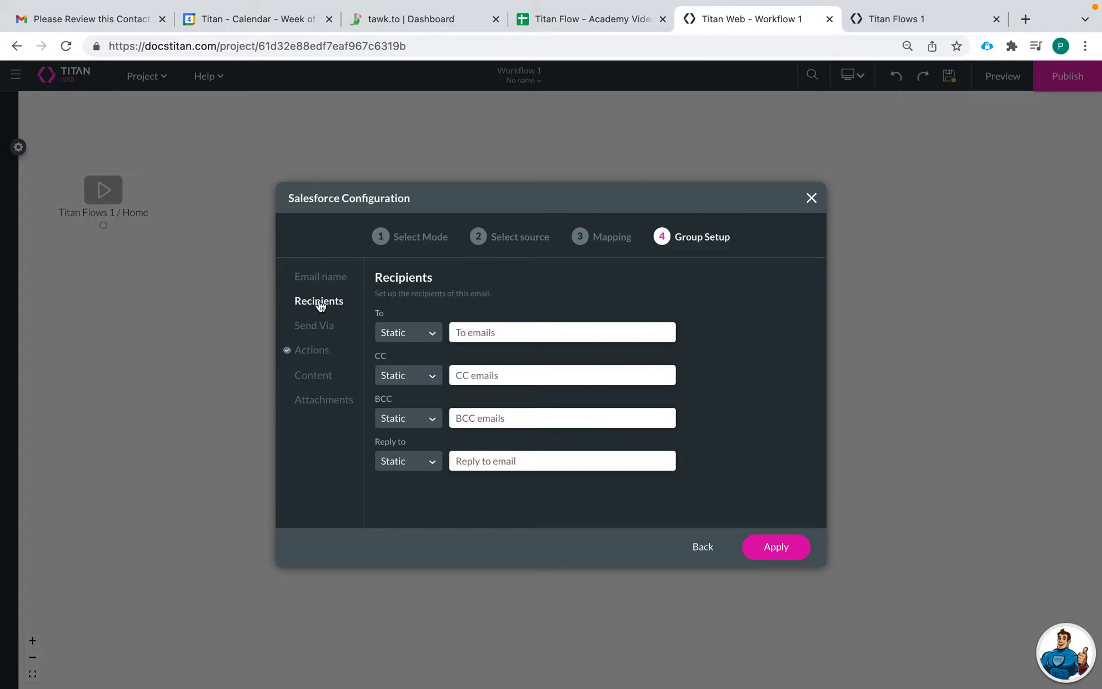
click(407, 333)
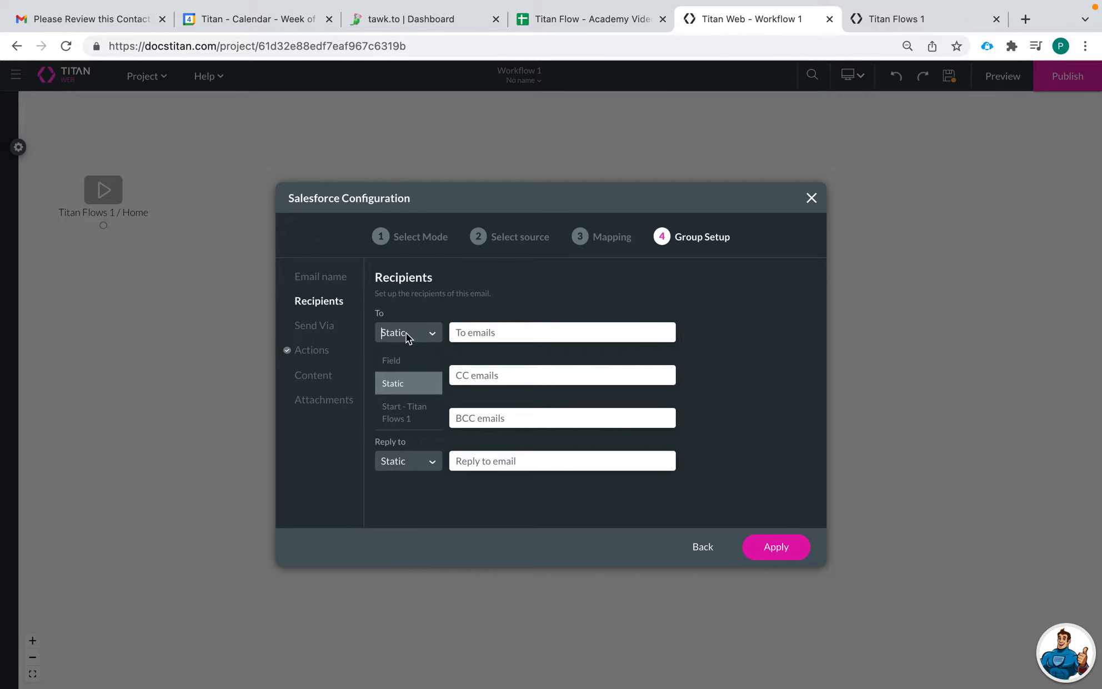
click(407, 362)
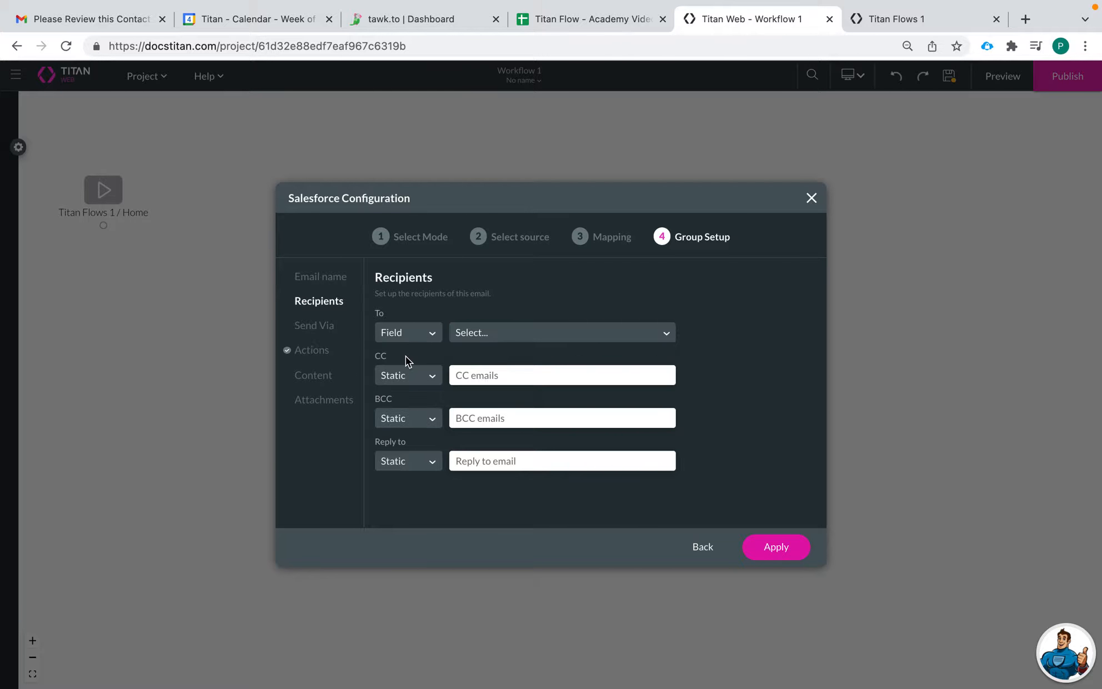
click(488, 335)
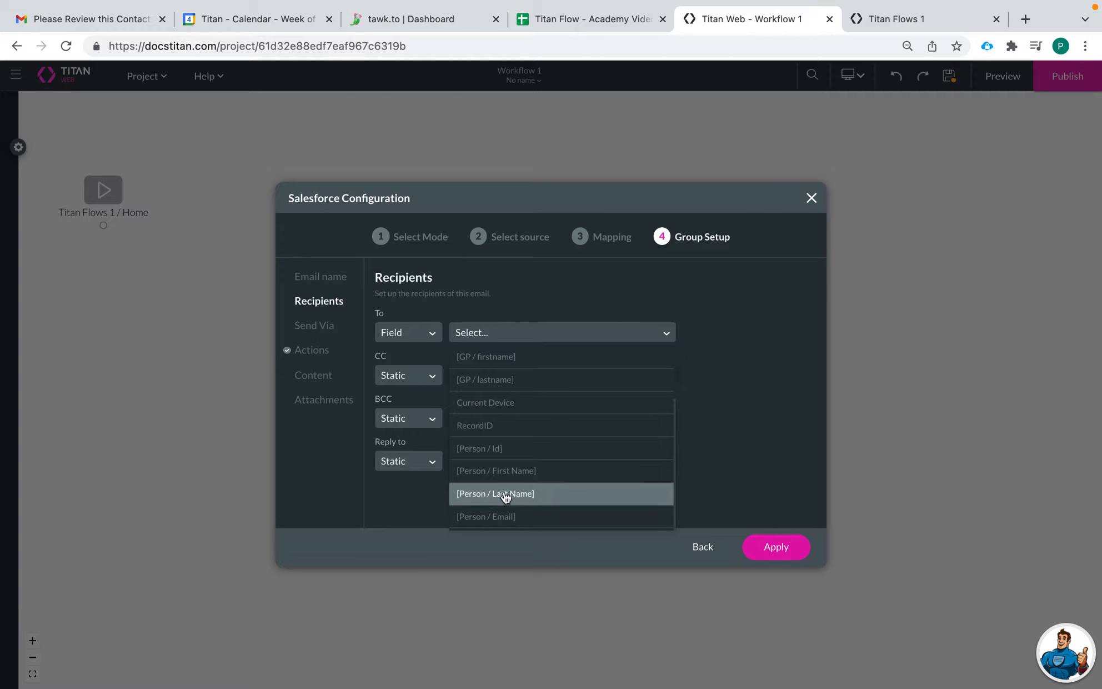
click(514, 517)
click(490, 328)
click(508, 518)
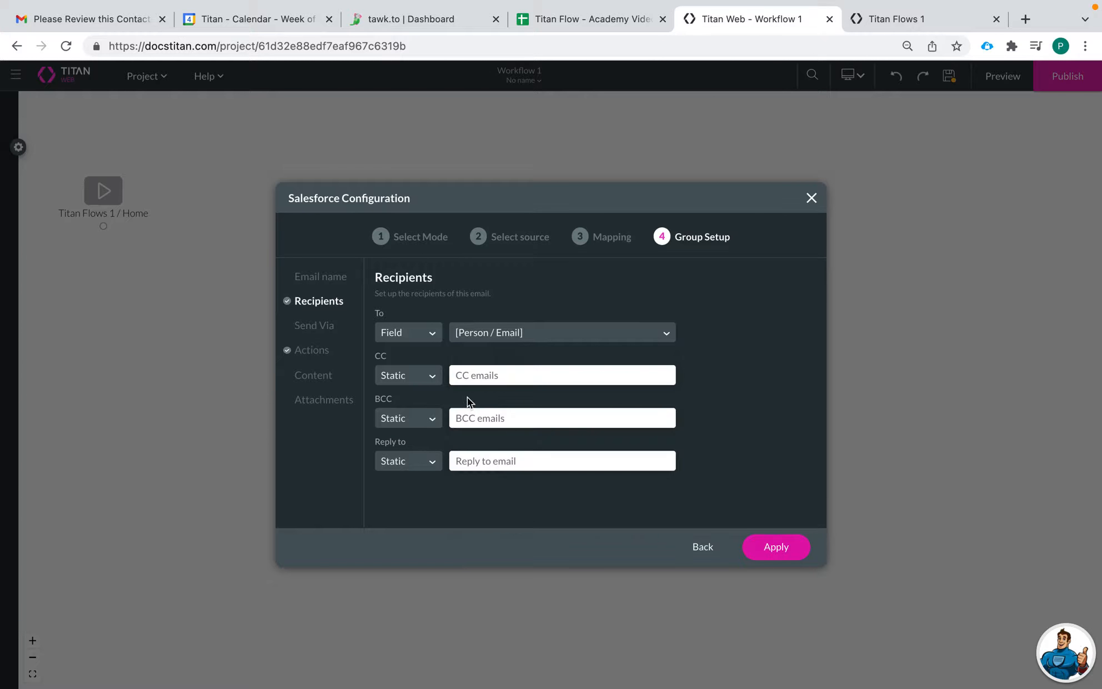
- Choose Titan as the email's Send Via service and select the From Name field
click(319, 328)
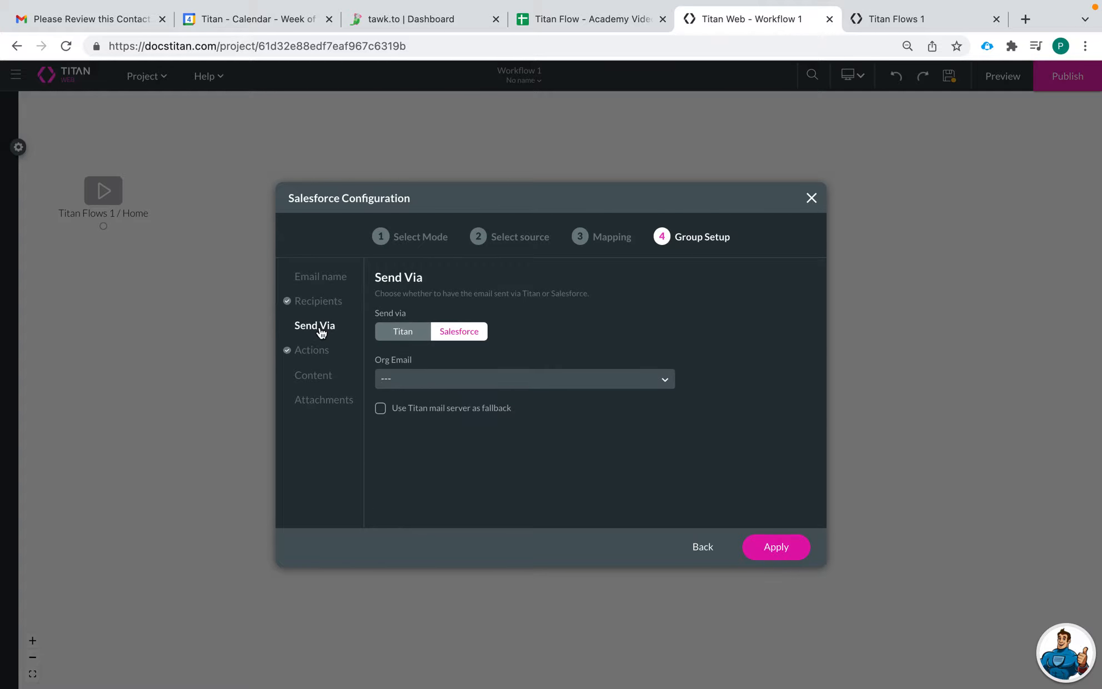
click(383, 334)
click(465, 378)
- Enter Titan as the From Name and add a third action button
text(Titan)
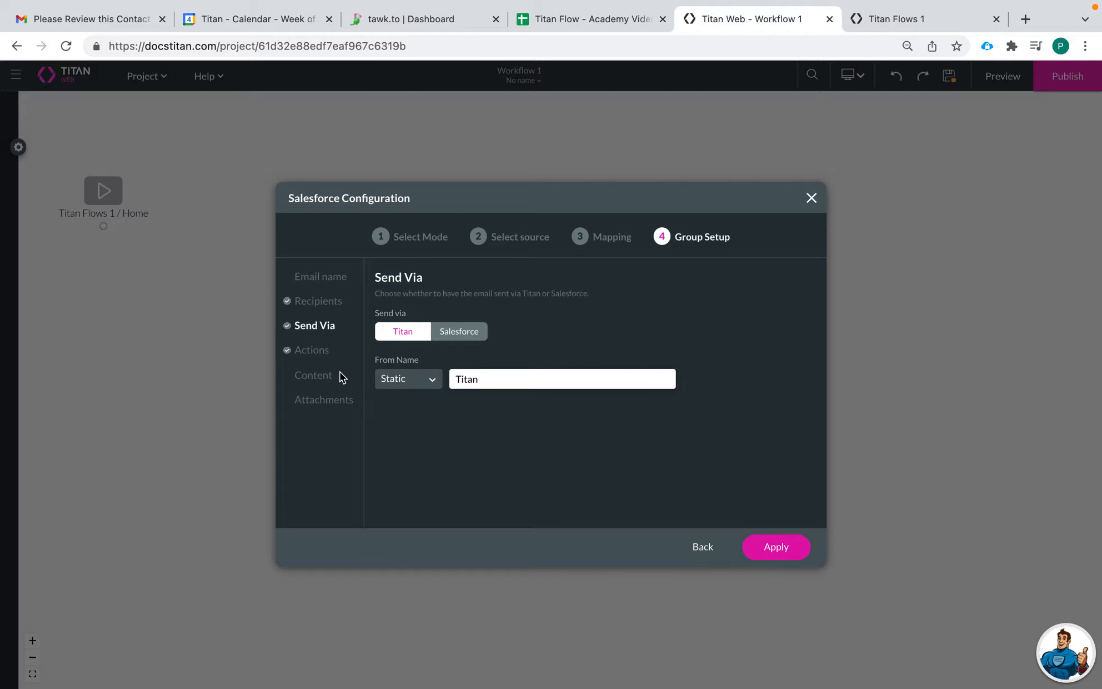
click(305, 351)
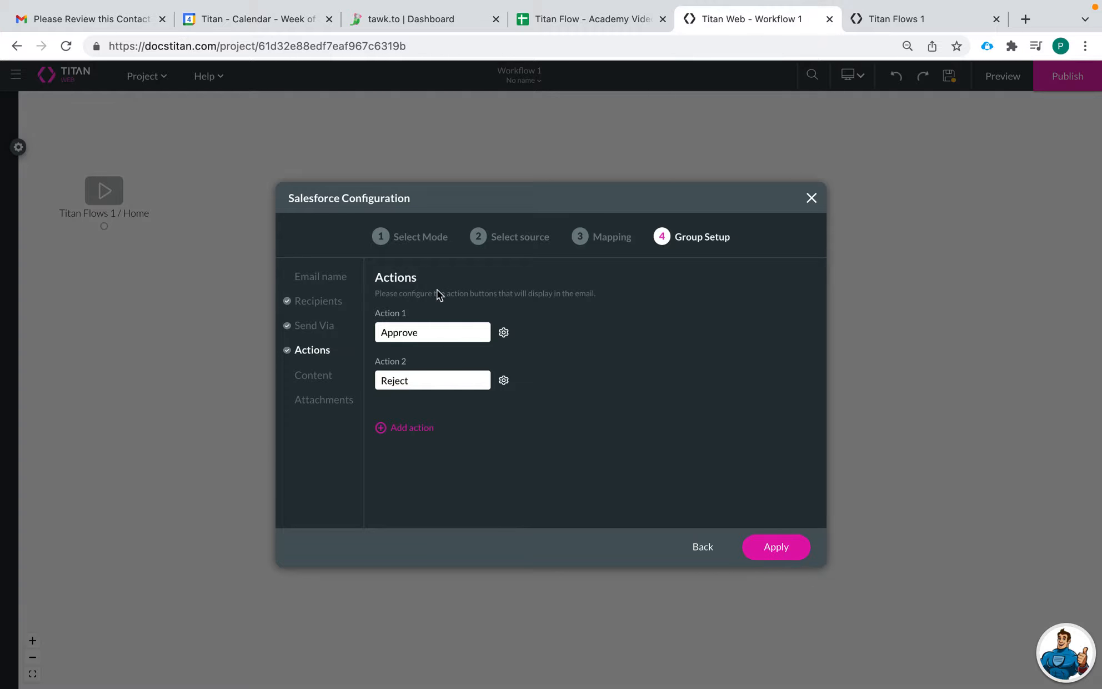
click(412, 426)
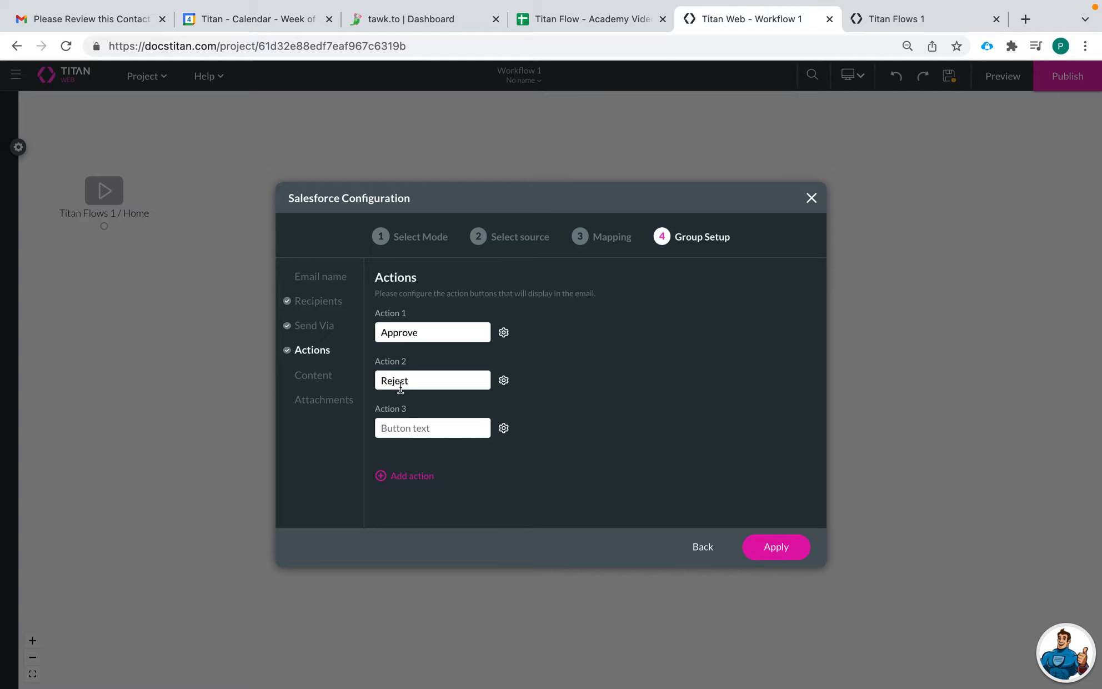
- Relabel the first action Approve and name the third action Review Form
drag(429, 333, 361, 334)
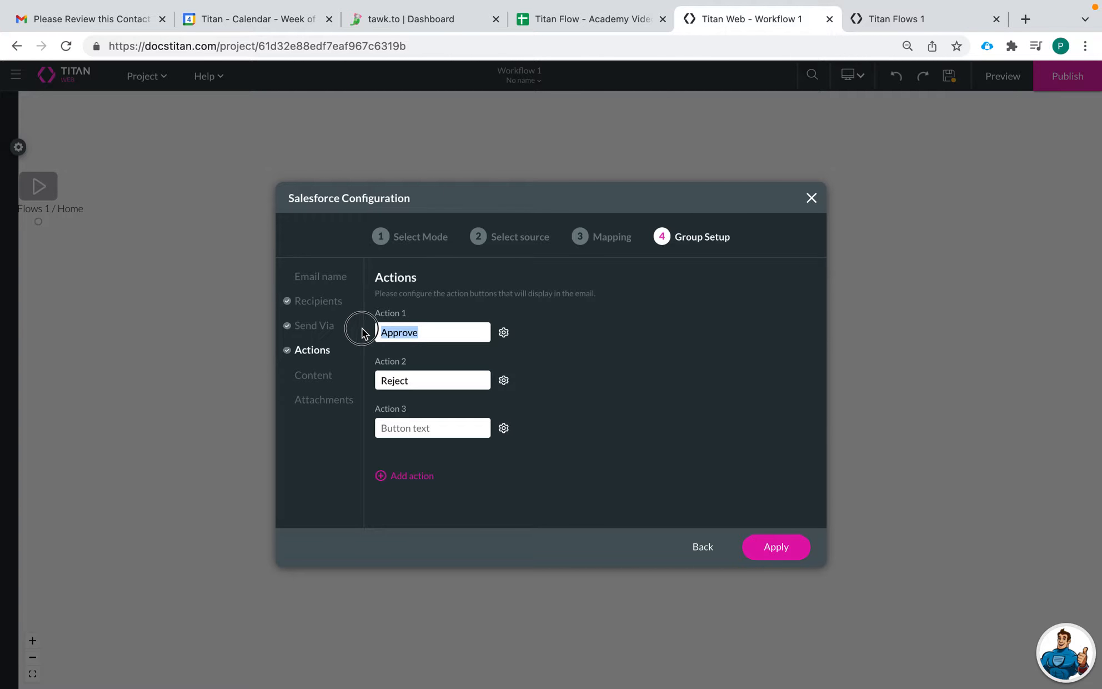
click(411, 332)
key(BackSpace)
key(BackSpace)
key(BackSpace)
key(BackSpace)
key(BackSpace)
key(BackSpace)
key(BackSpace)
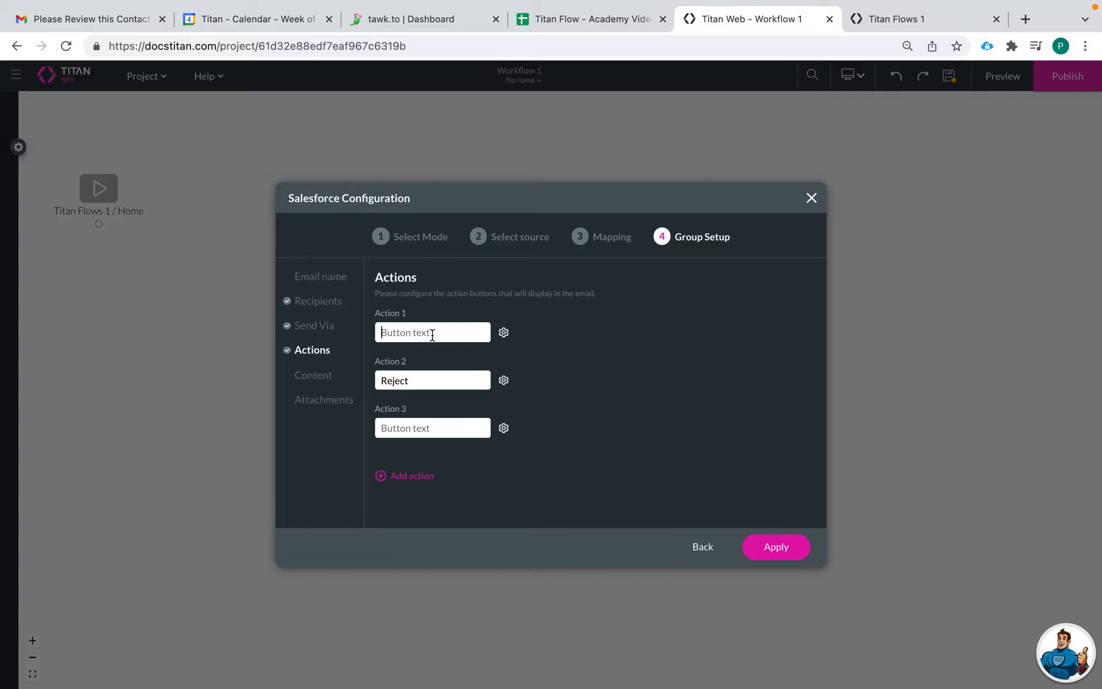
text(Approve)
click(421, 429)
text(Review Form)
click(309, 380)
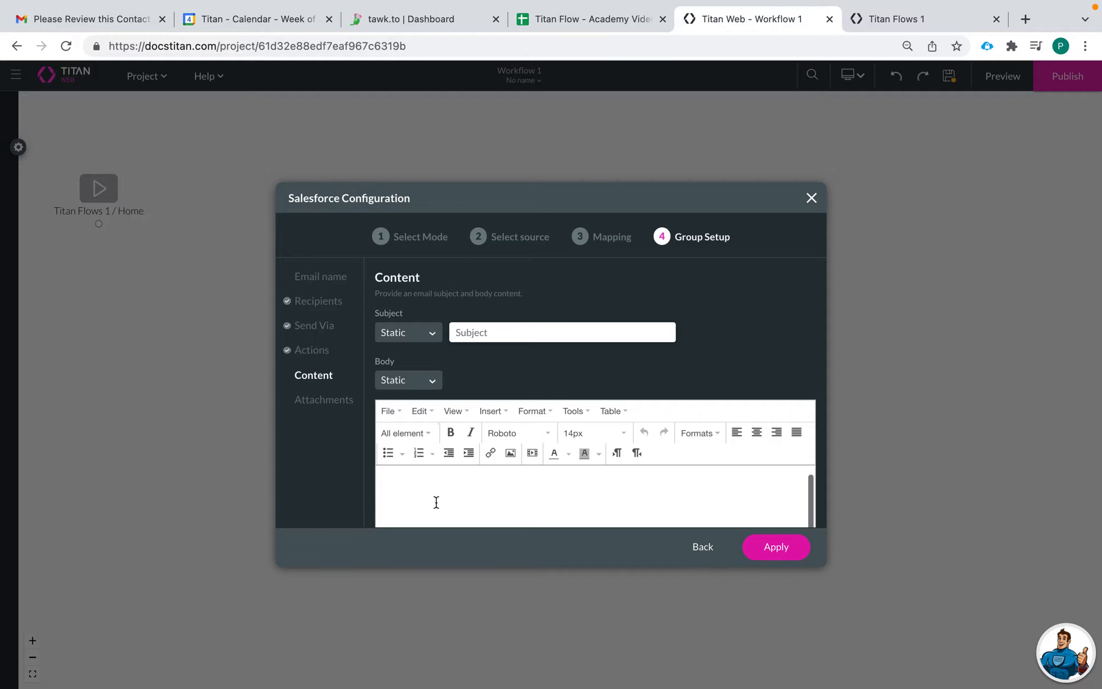
- Write the greeting 'Hi [Person / First Name],' in the email body
text(Hi)
click(403, 433)
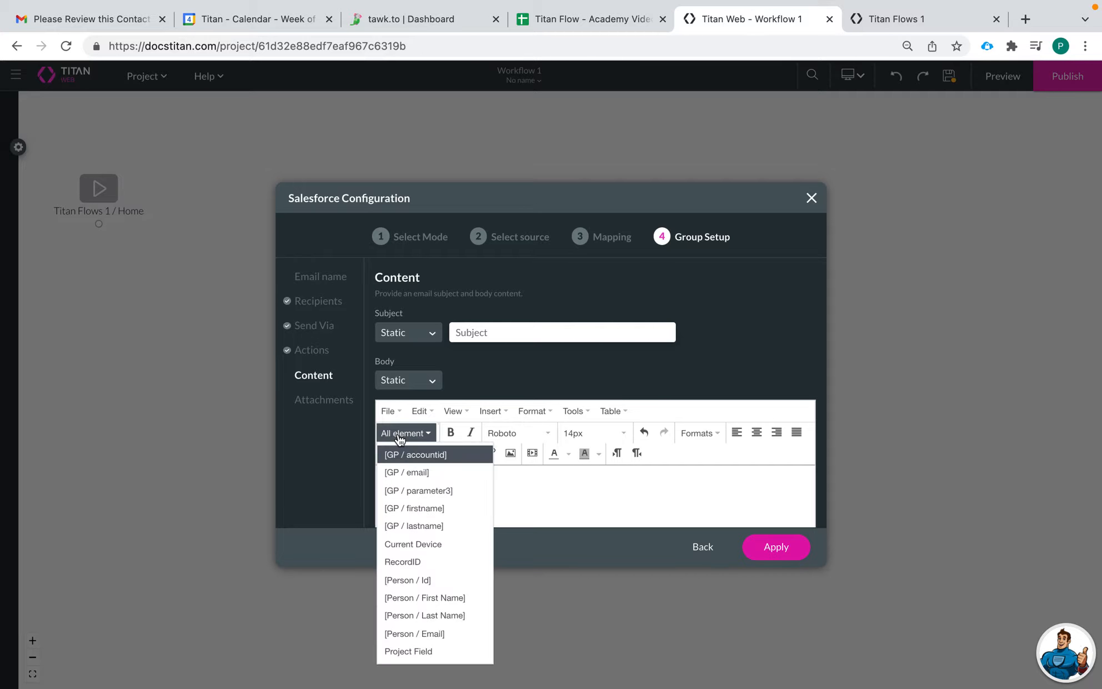
click(439, 600)
text(,)
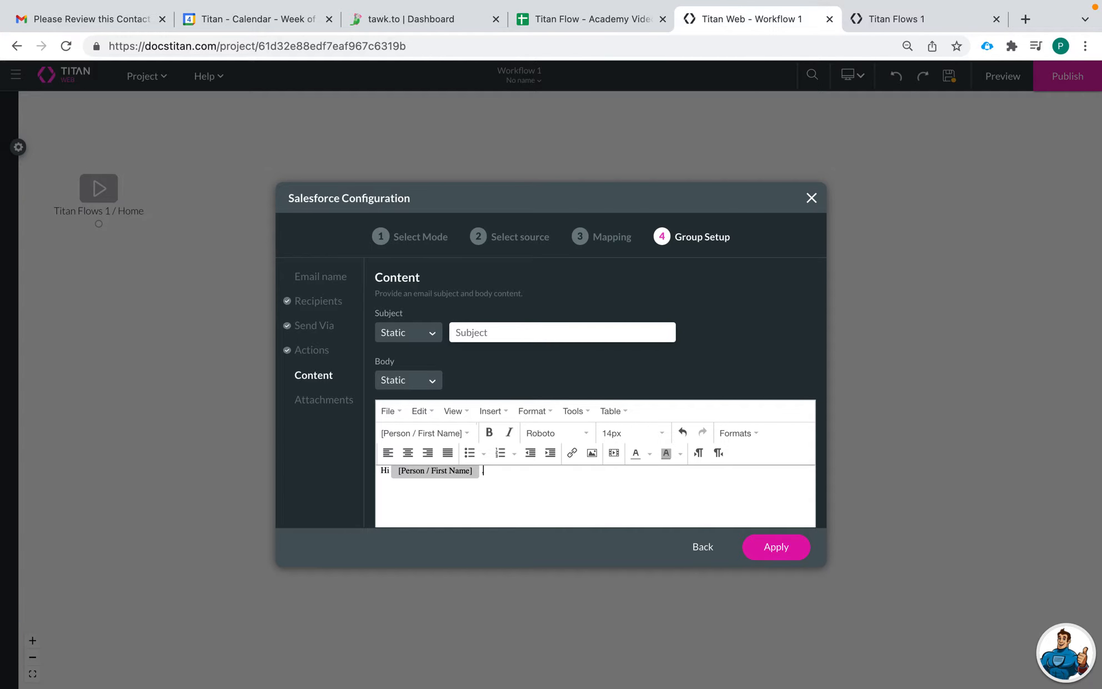
key(Return)
key(Return)
- Type 'Pleace review this contact:' followed by First Name, Last Name: and Email labels
text(H)
key(BackSpace)
text(This contact)
key(BackSpace)
key(BackSpace)
key(BackSpace)
key(BackSpace)
key(BackSpace)
key(BackSpace)
key(BackSpace)
key(BackSpace)
key(BackSpace)
key(BackSpace)
text(Pleace review this contact:)
key(Return)
text(First Name:)
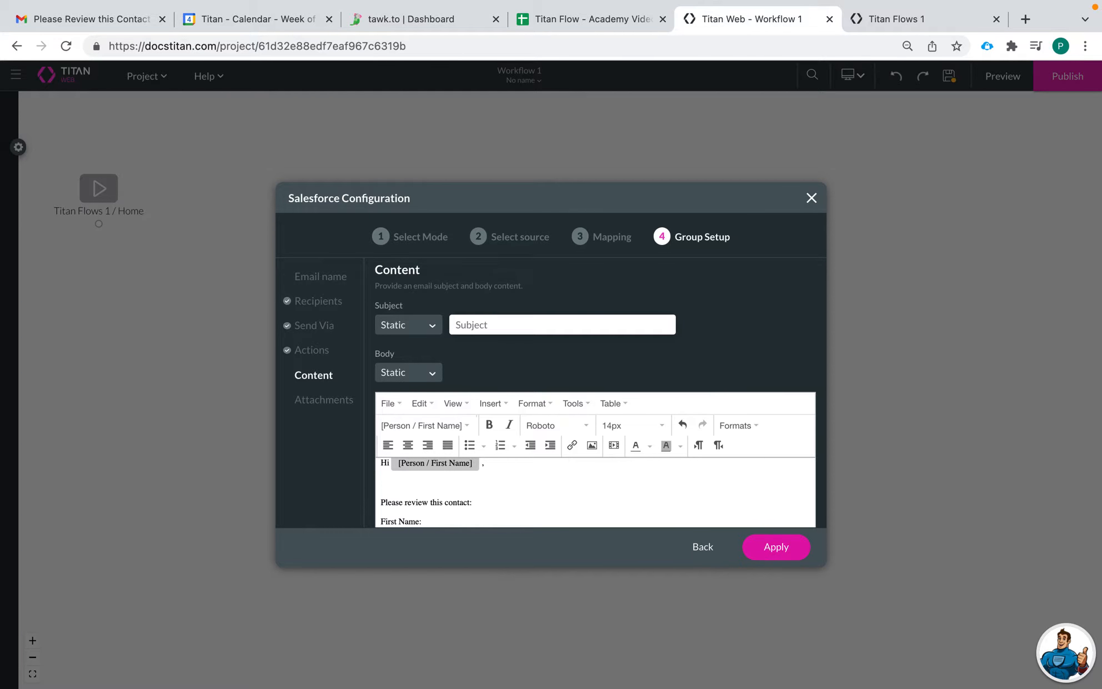
key(Return)
text(Last Name)
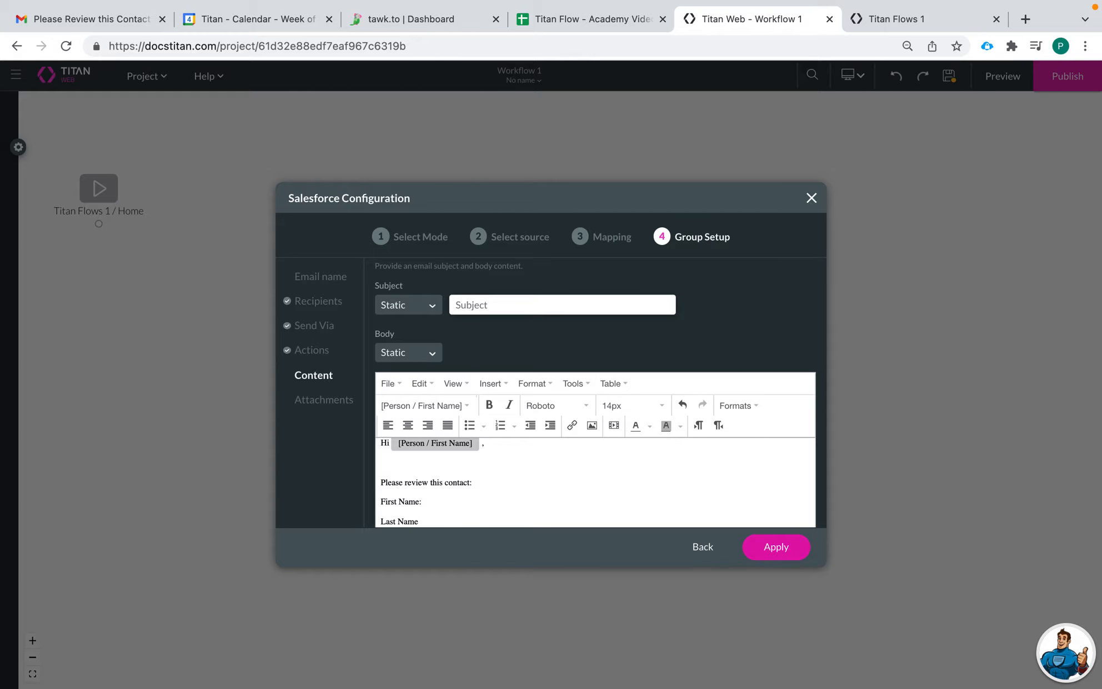
text(:)
key(Return)
text(Email)
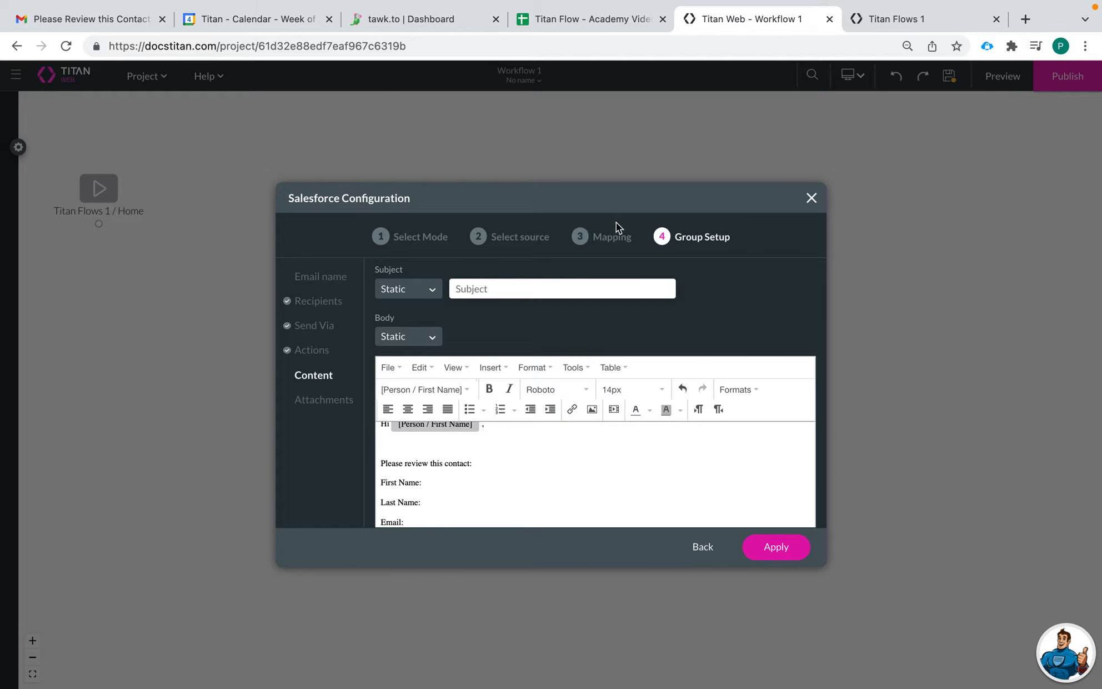
- Insert the Start - Titan Flows 1 First Name field after the First Name label
click(891, 21)
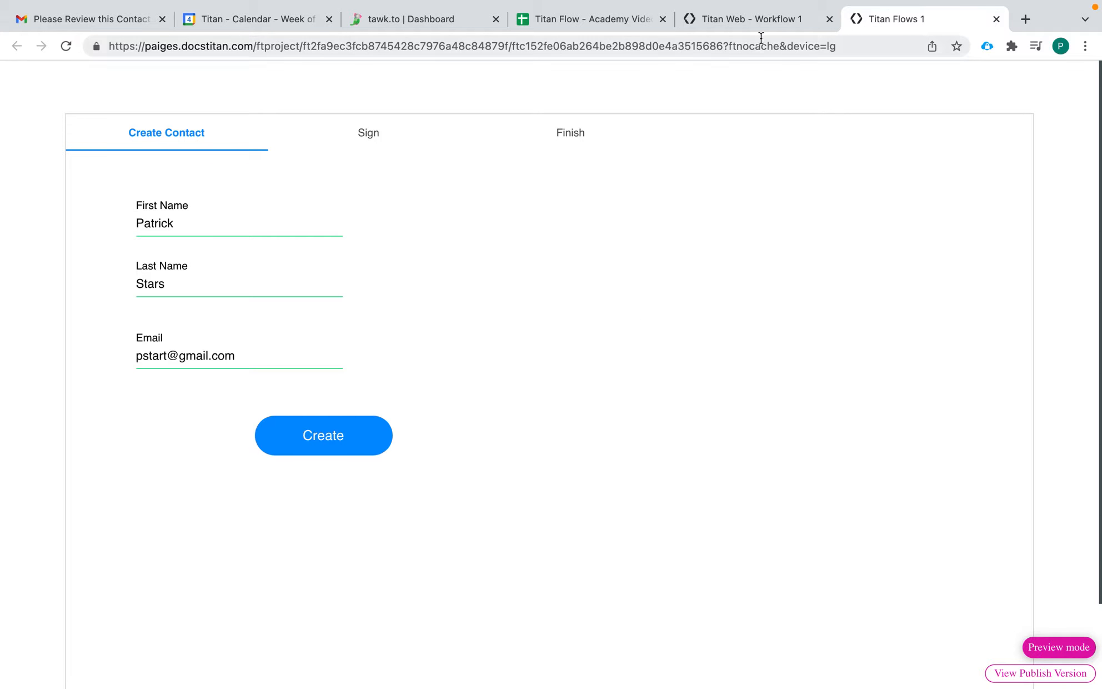
click(766, 20)
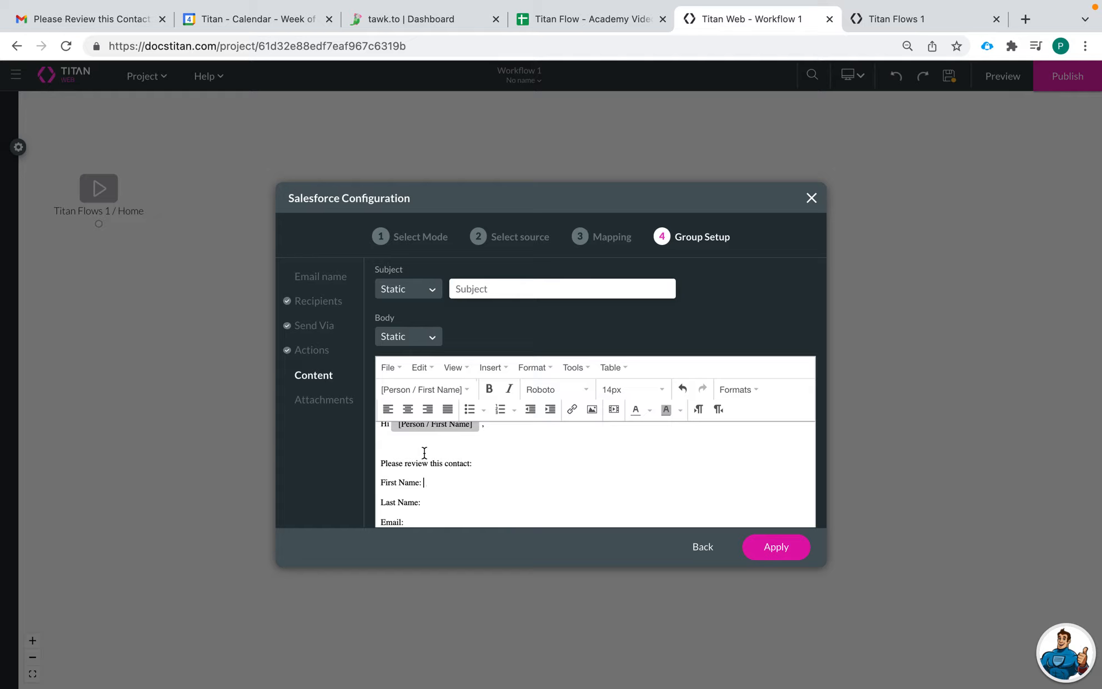
click(431, 391)
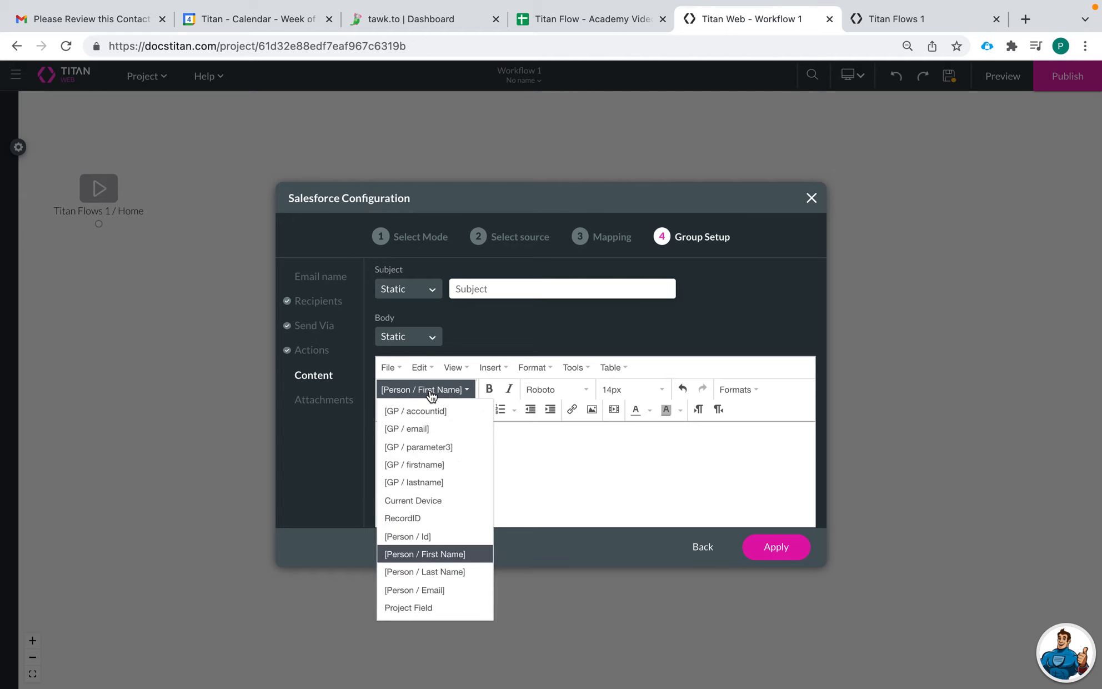
click(410, 607)
click(477, 350)
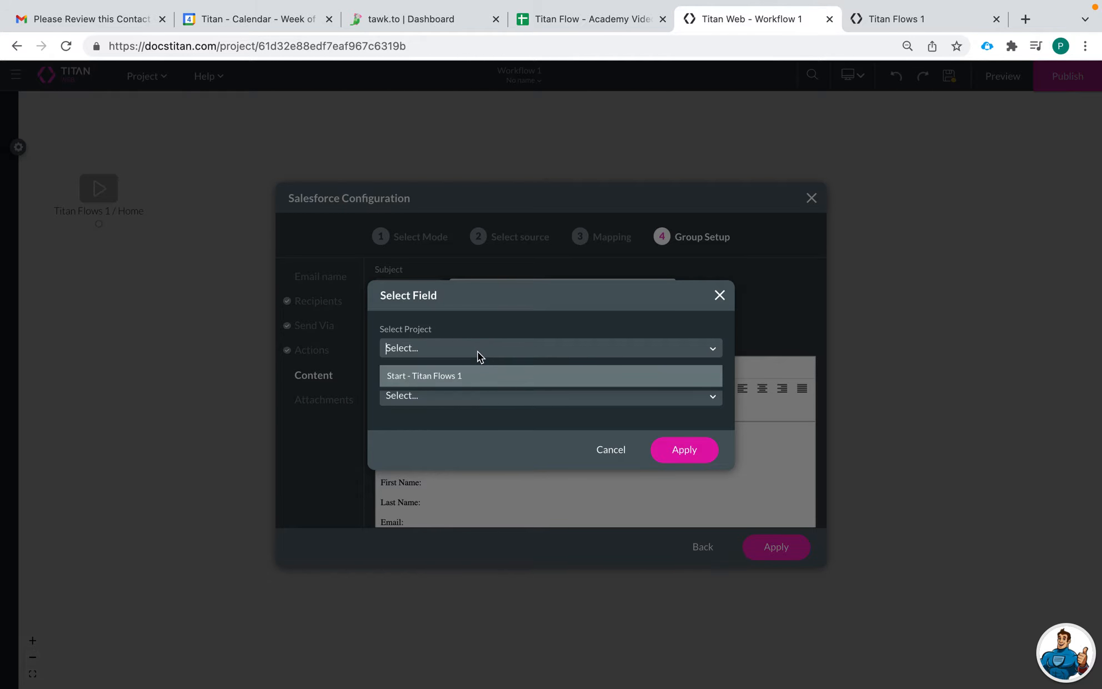
click(467, 383)
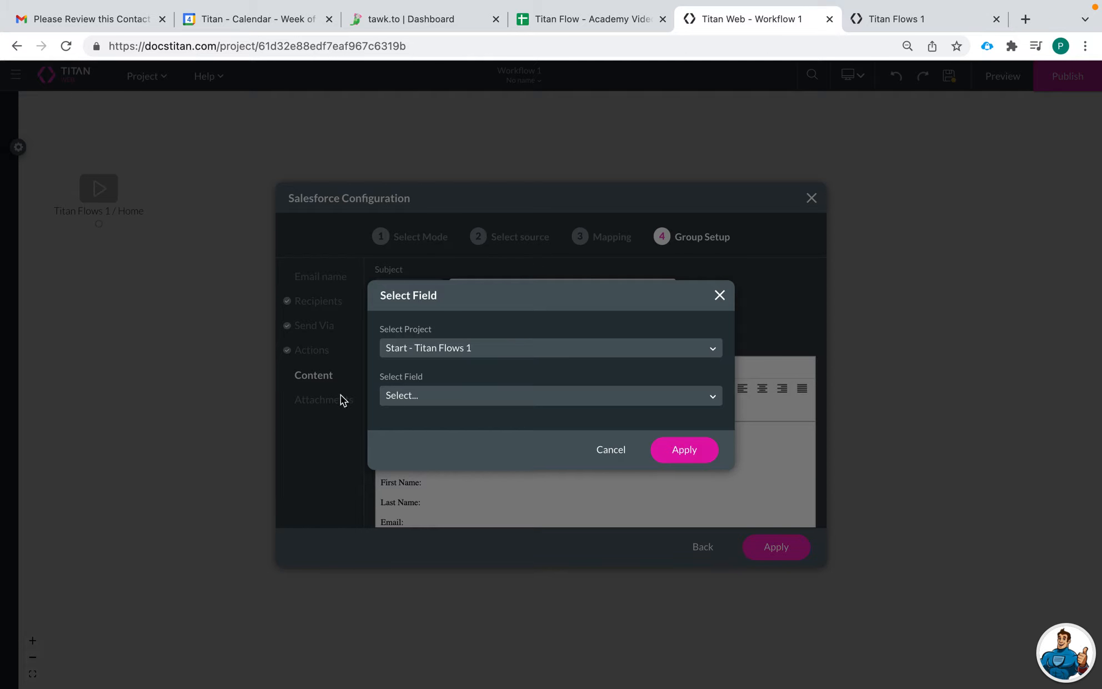
click(467, 390)
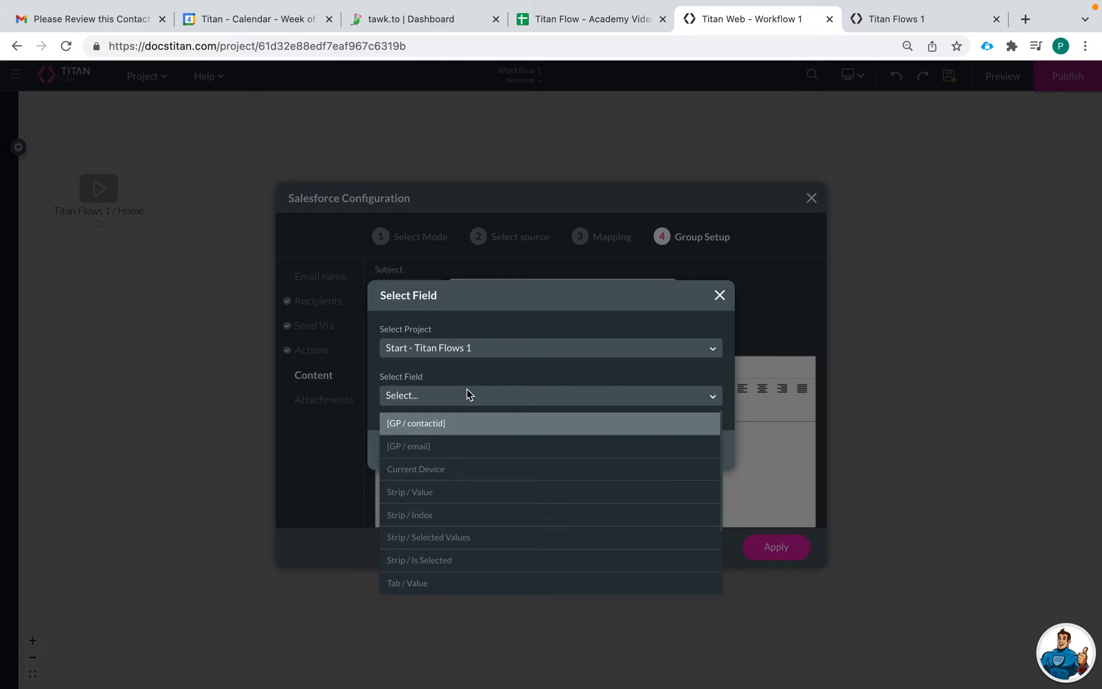
scroll(456, 549, down, 1)
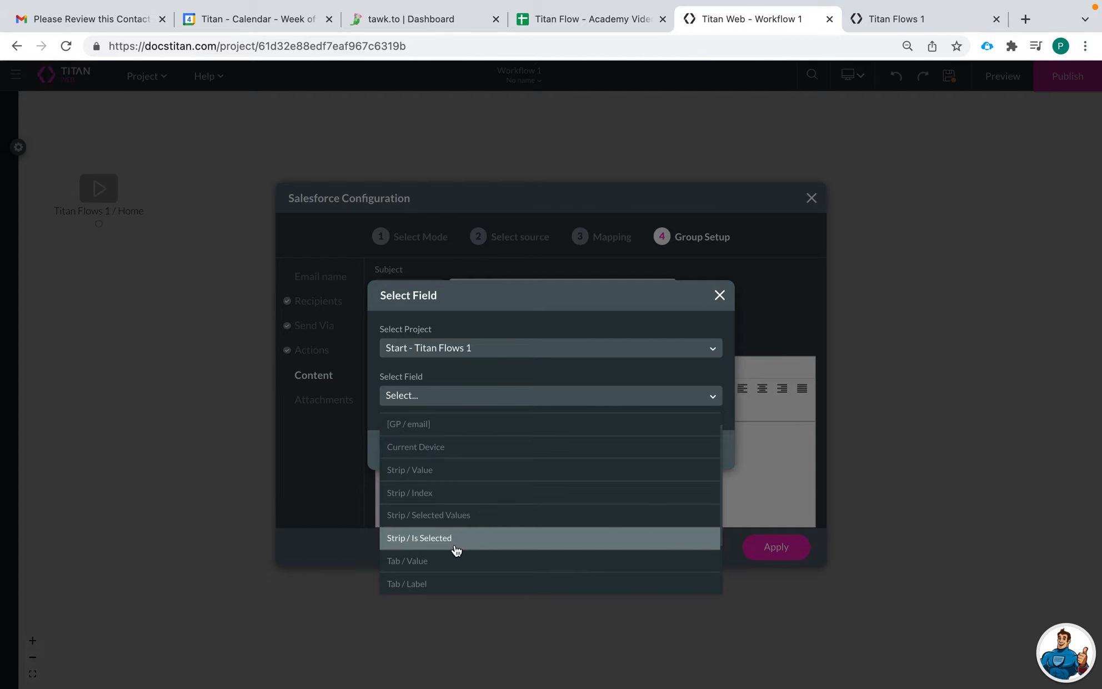
scroll(455, 550, down, 1)
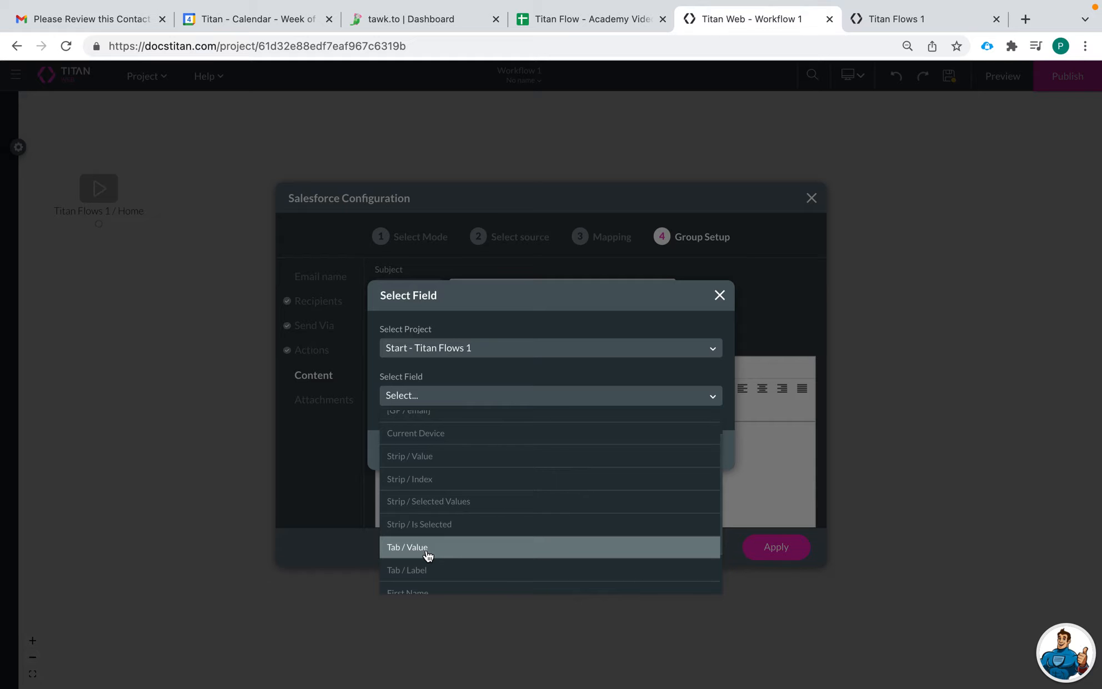
scroll(439, 559, down, 3)
click(451, 538)
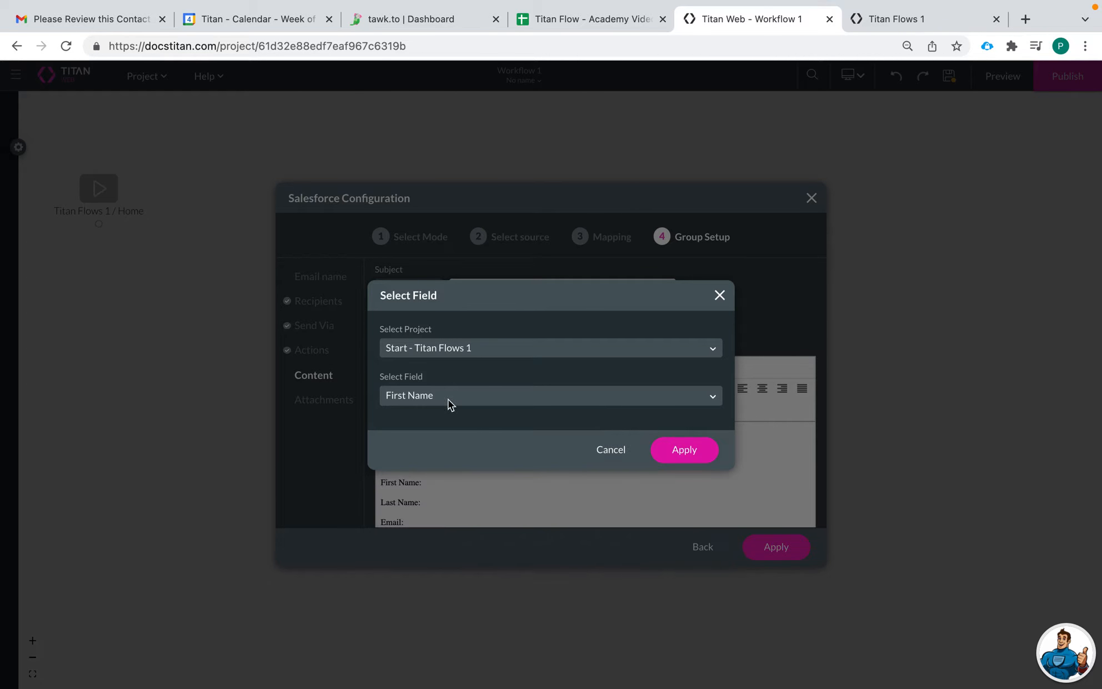
click(682, 453)
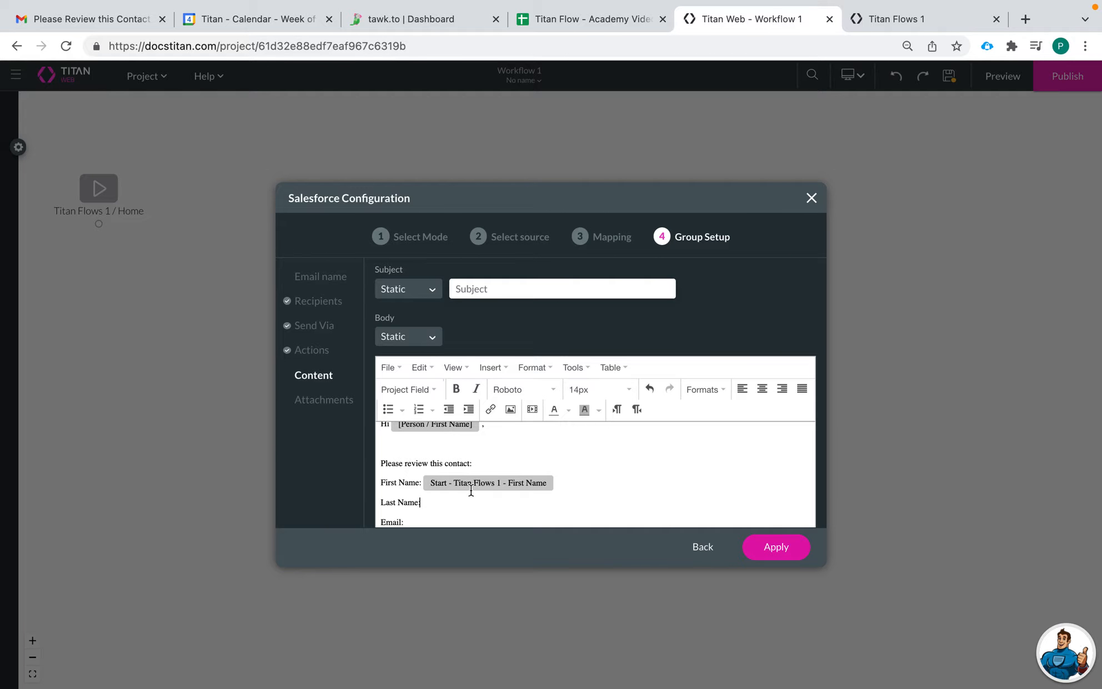
- Insert the Start - Titan Flows 1 Last Name field after the Last Name: label
click(402, 390)
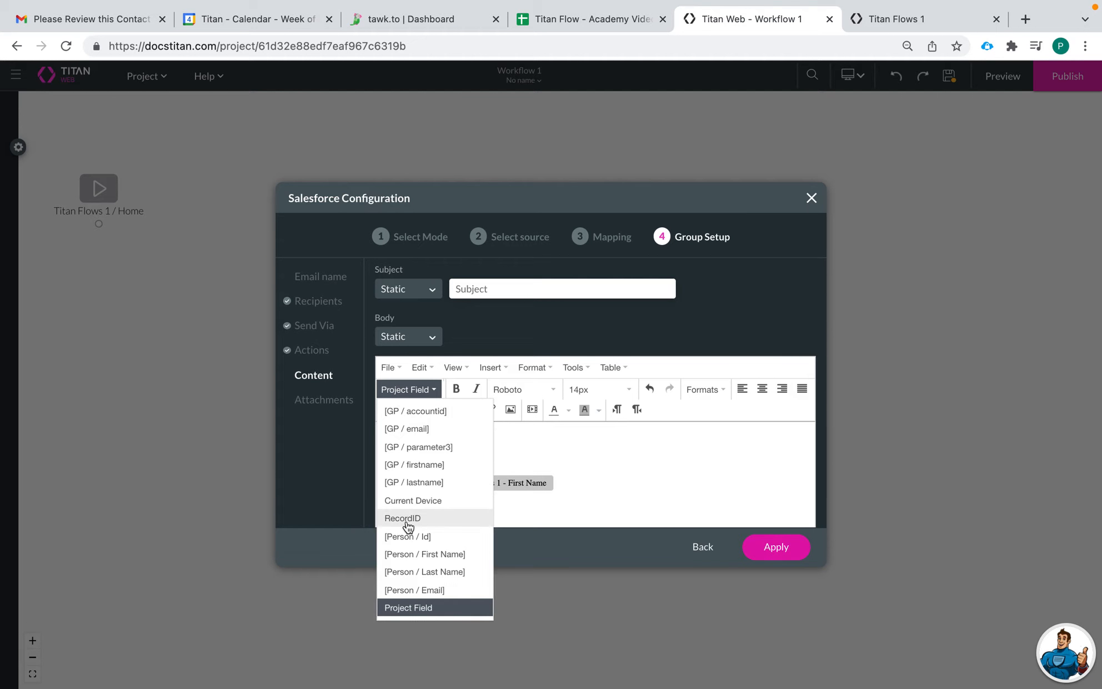
click(437, 613)
click(475, 349)
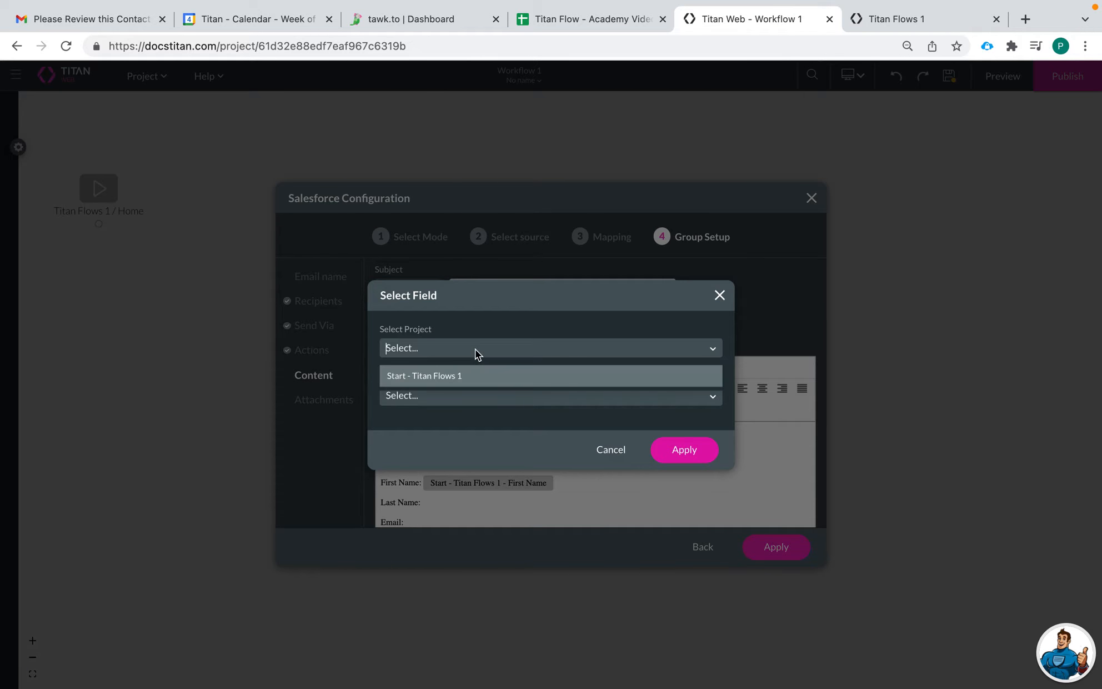
click(468, 386)
click(442, 396)
scroll(440, 520, down, 2)
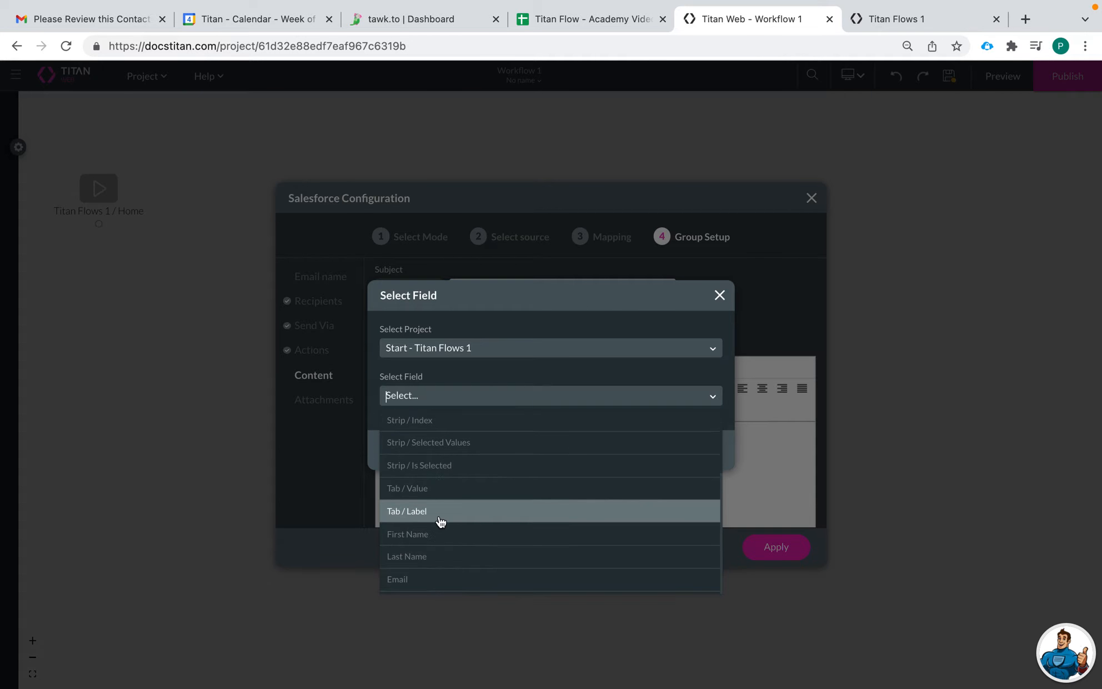
click(433, 556)
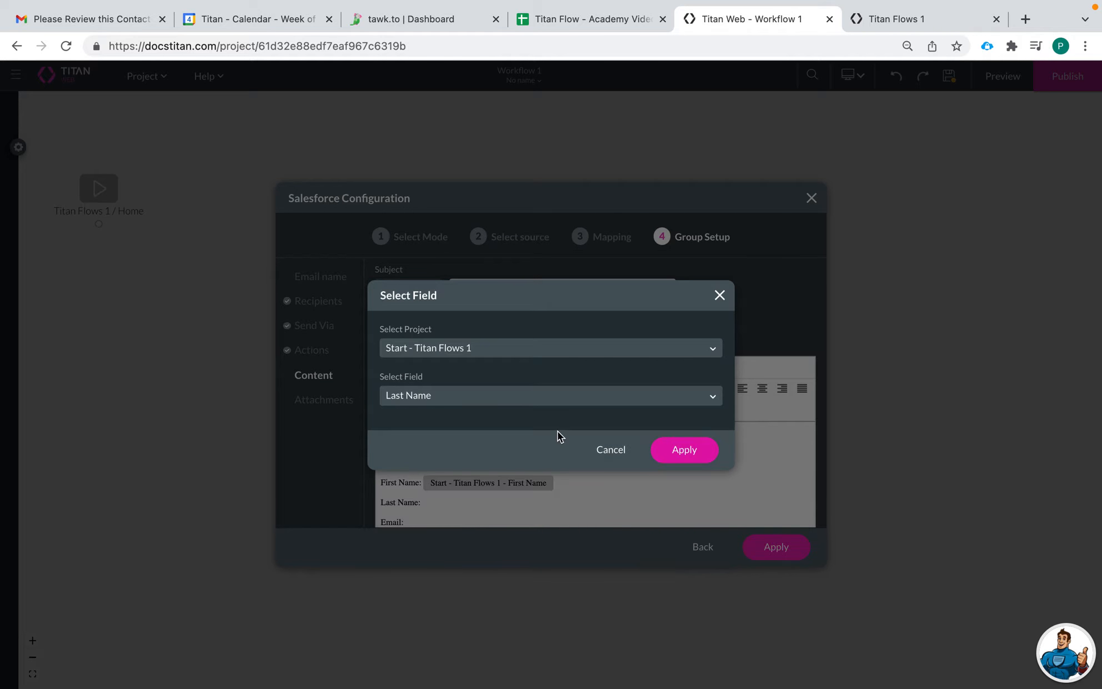
click(701, 453)
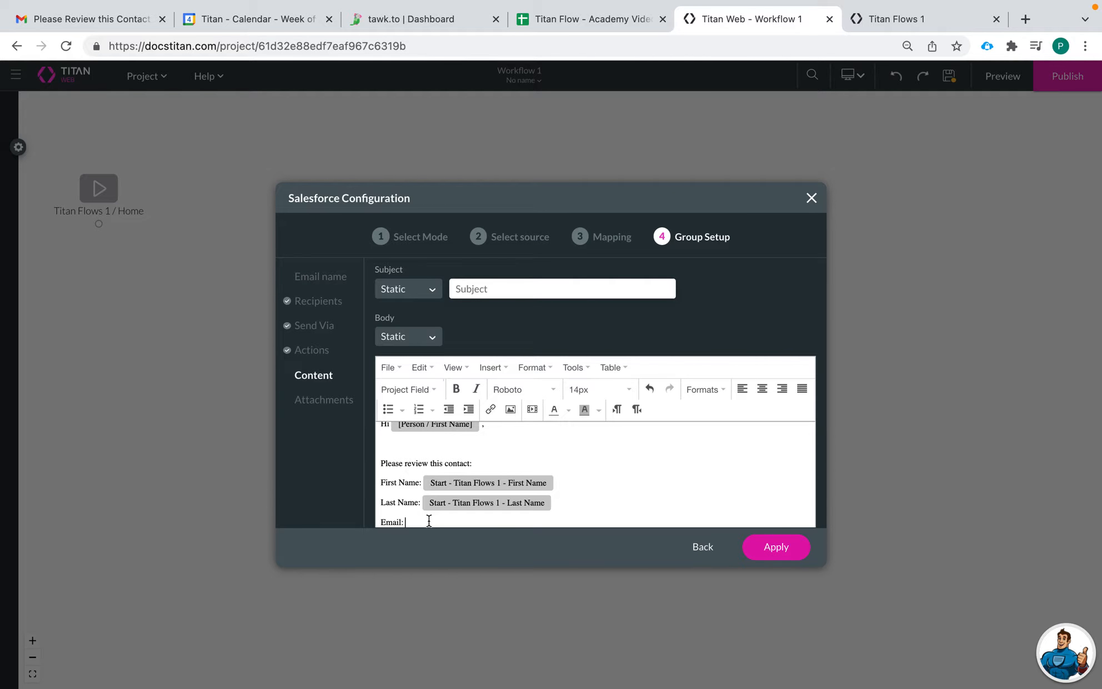
- Insert the Start - Titan Flows 1 Email field after the Email label
click(411, 388)
click(427, 611)
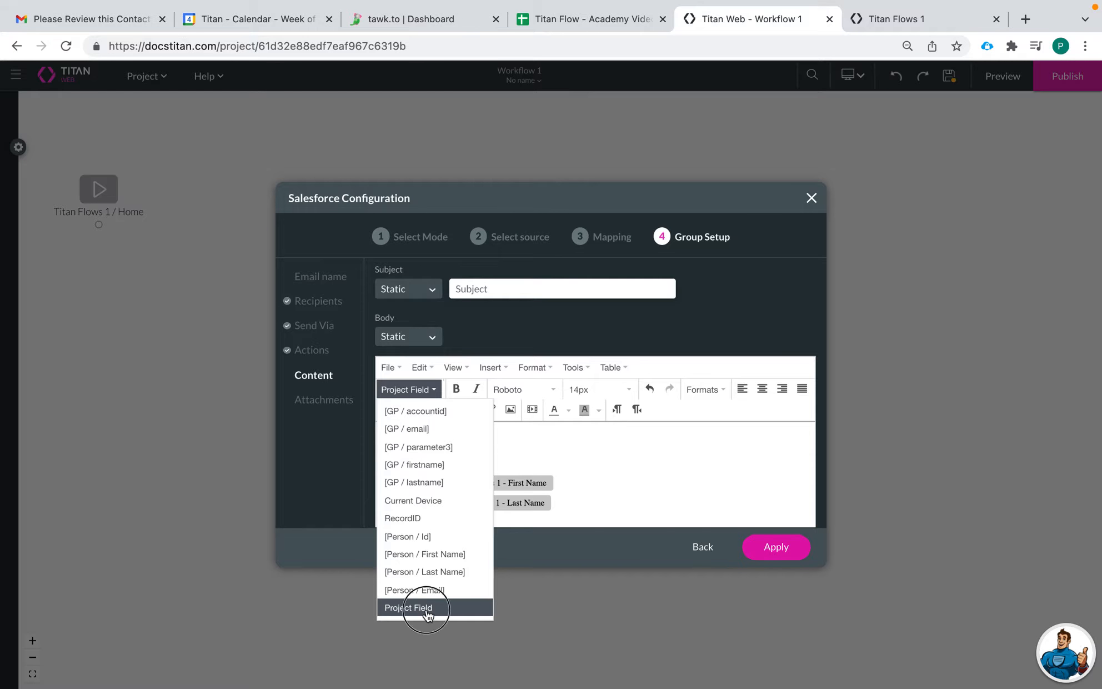
click(454, 356)
click(456, 374)
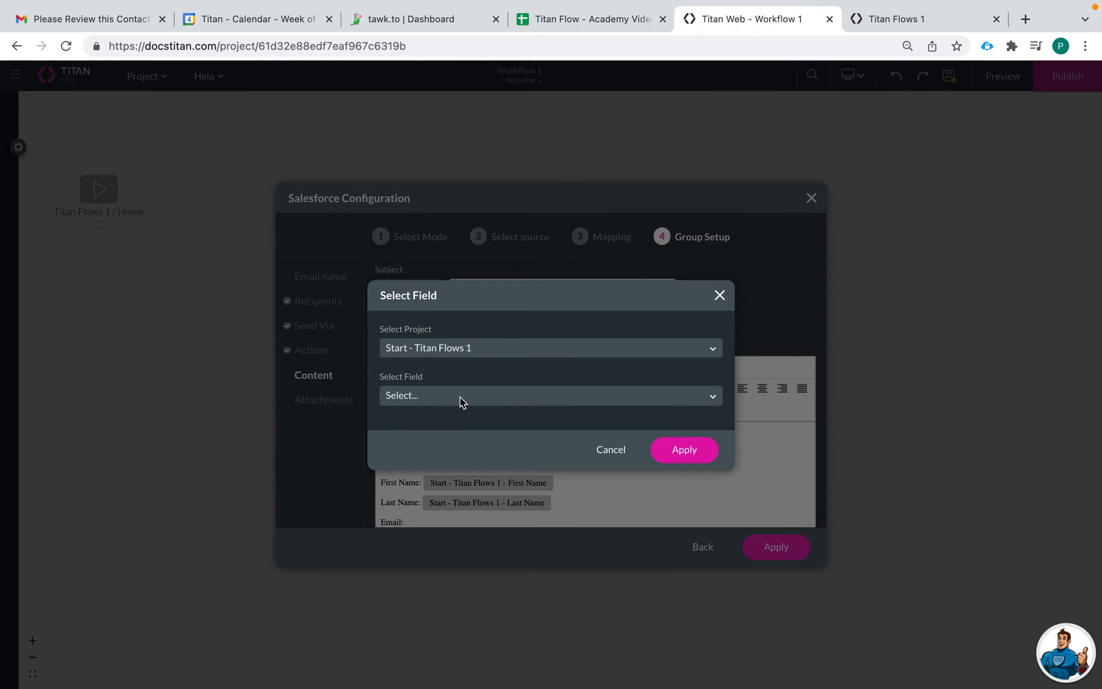
click(460, 398)
scroll(468, 517, down, 2)
click(449, 579)
click(684, 451)
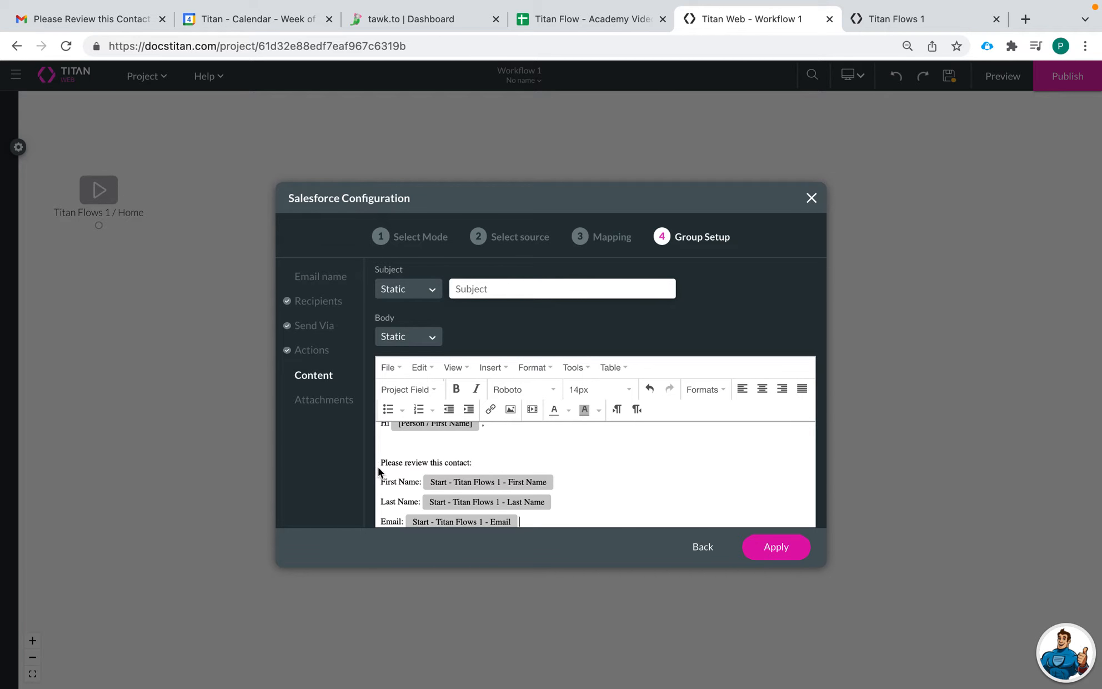
scroll(520, 455, up, 1)
scroll(520, 455, up, 1)
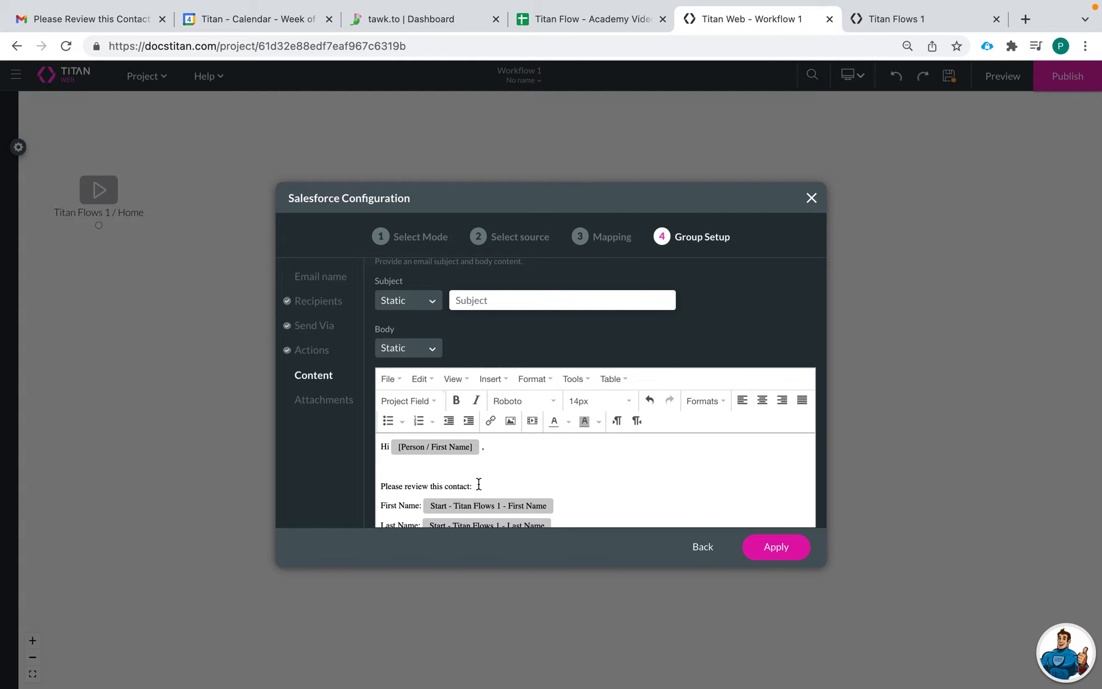
- Start the subject line with 'Pleas', then apply the group setup to add the review node
click(501, 305)
text(Please Review)
click(322, 398)
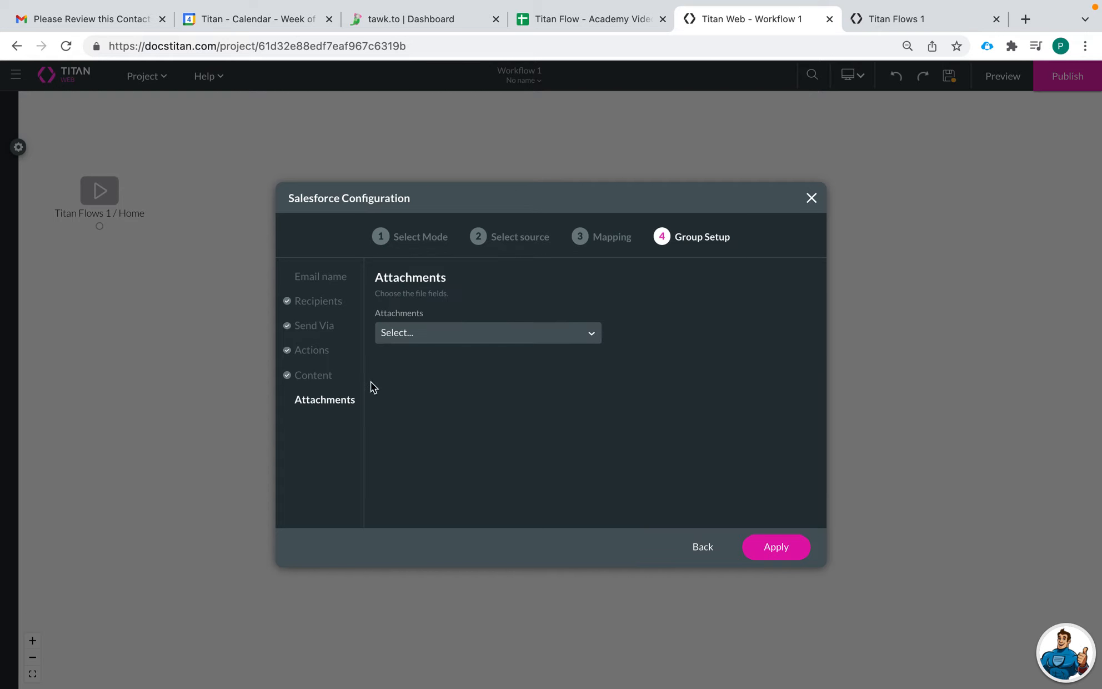
click(312, 377)
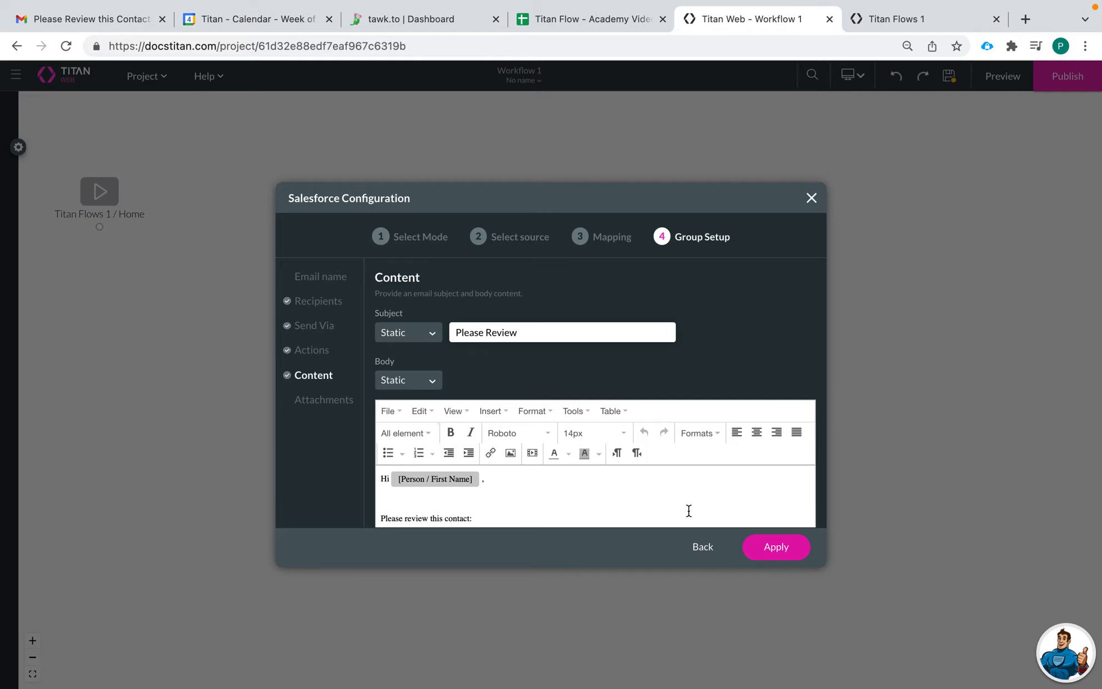
click(781, 551)
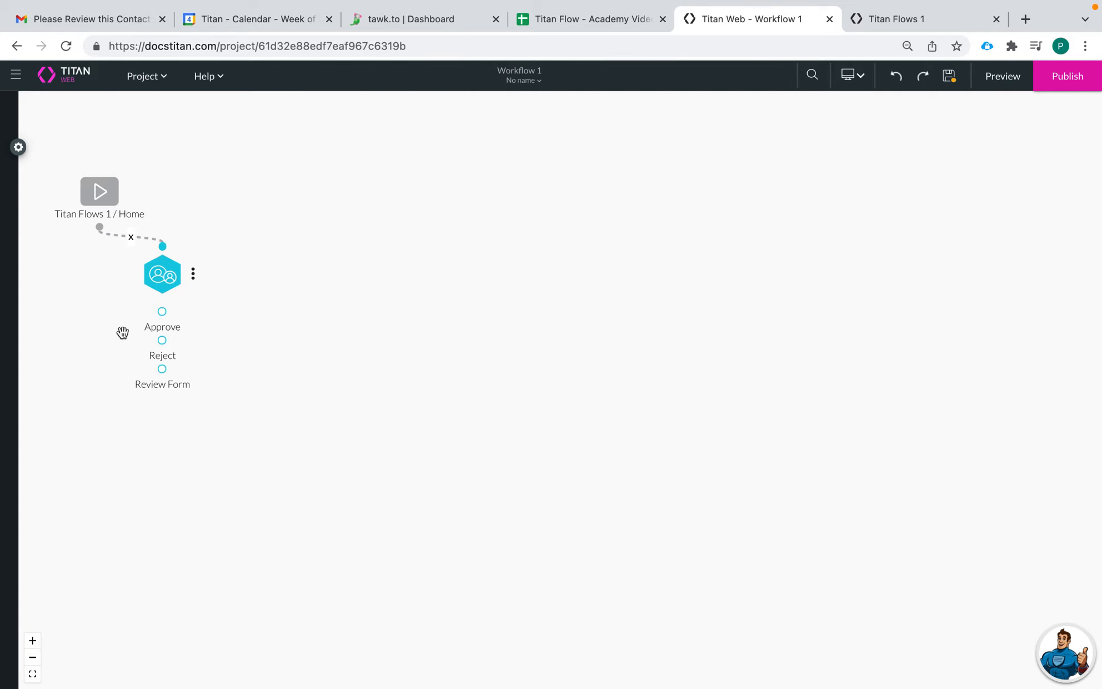
click(194, 273)
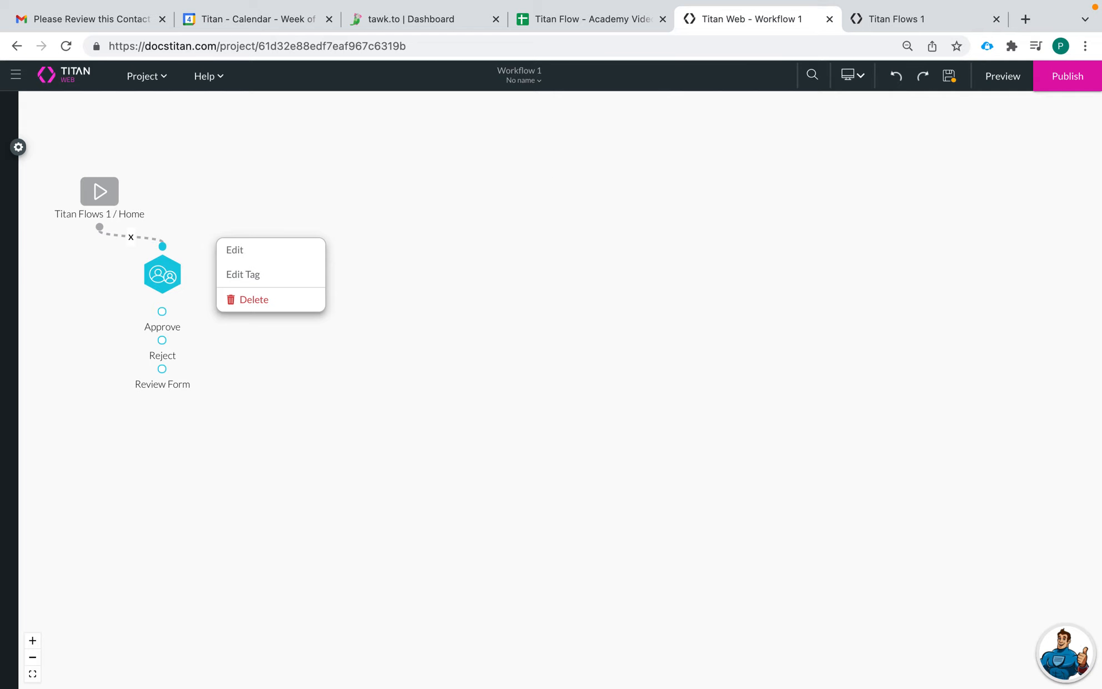
click(235, 249)
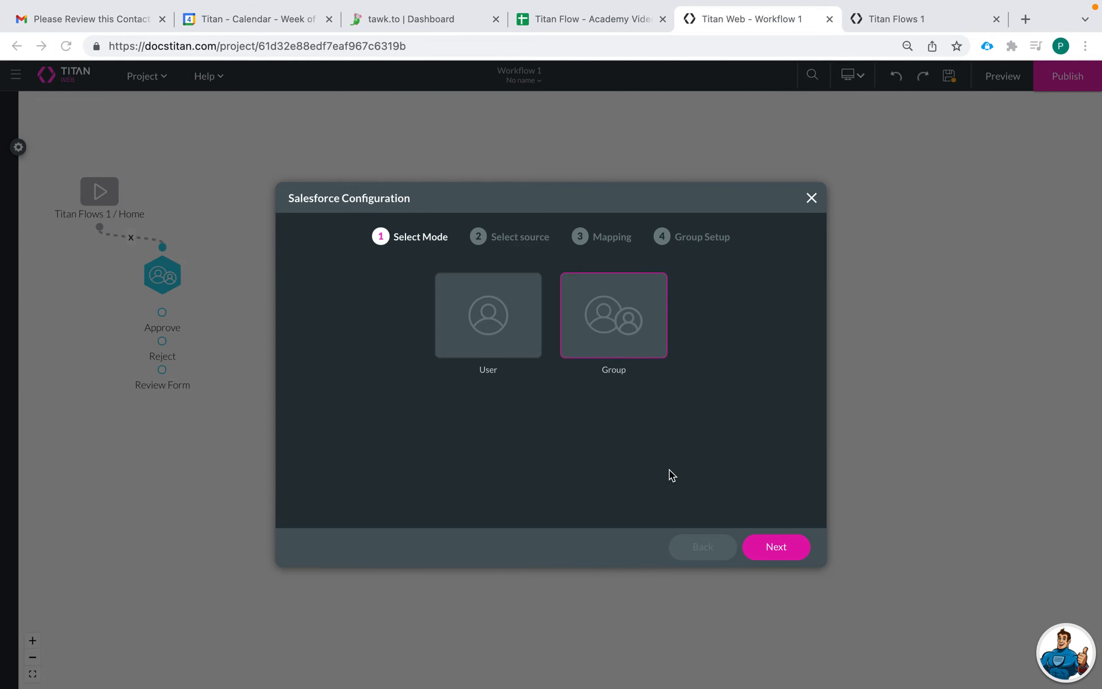
click(788, 547)
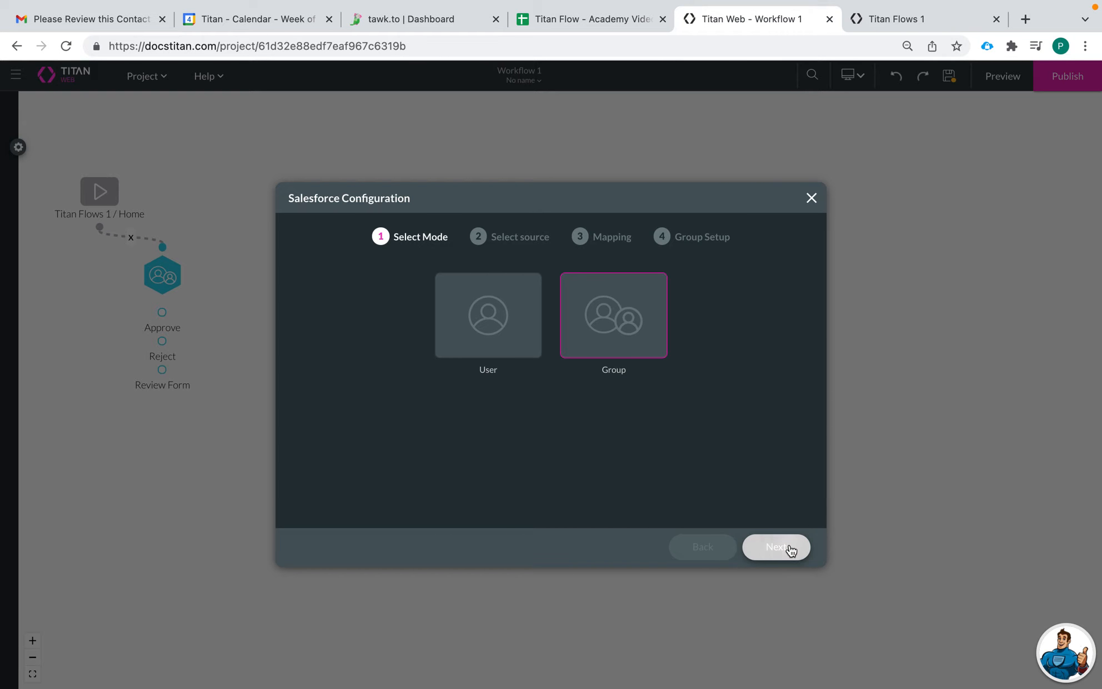
click(792, 549)
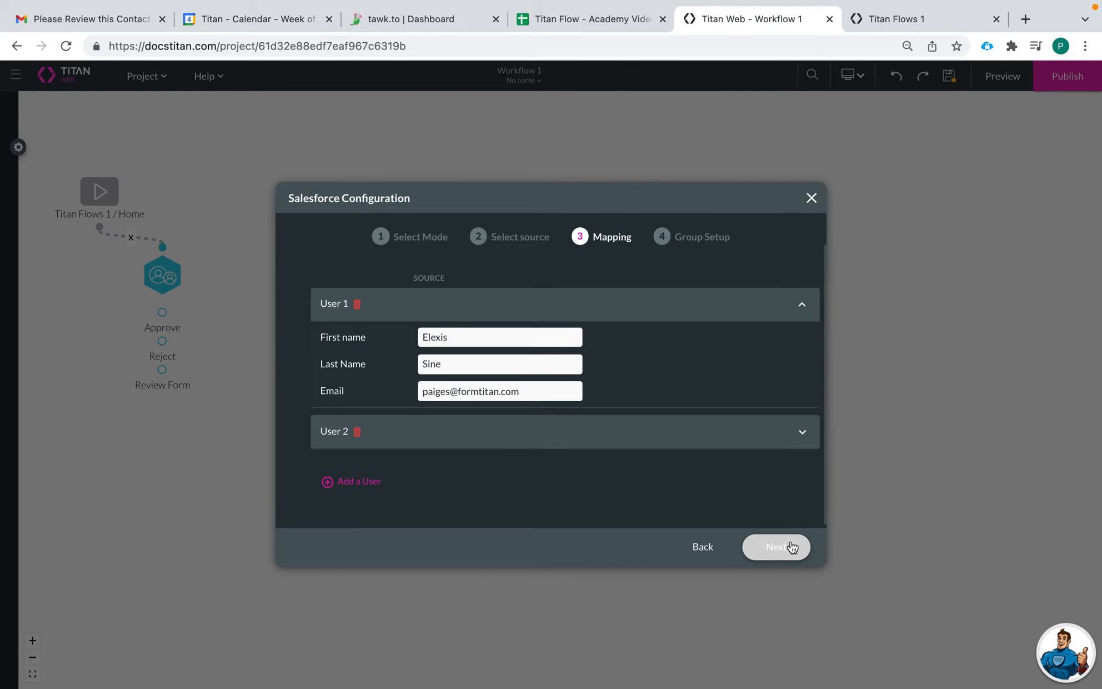
scroll(459, 408, down, 1)
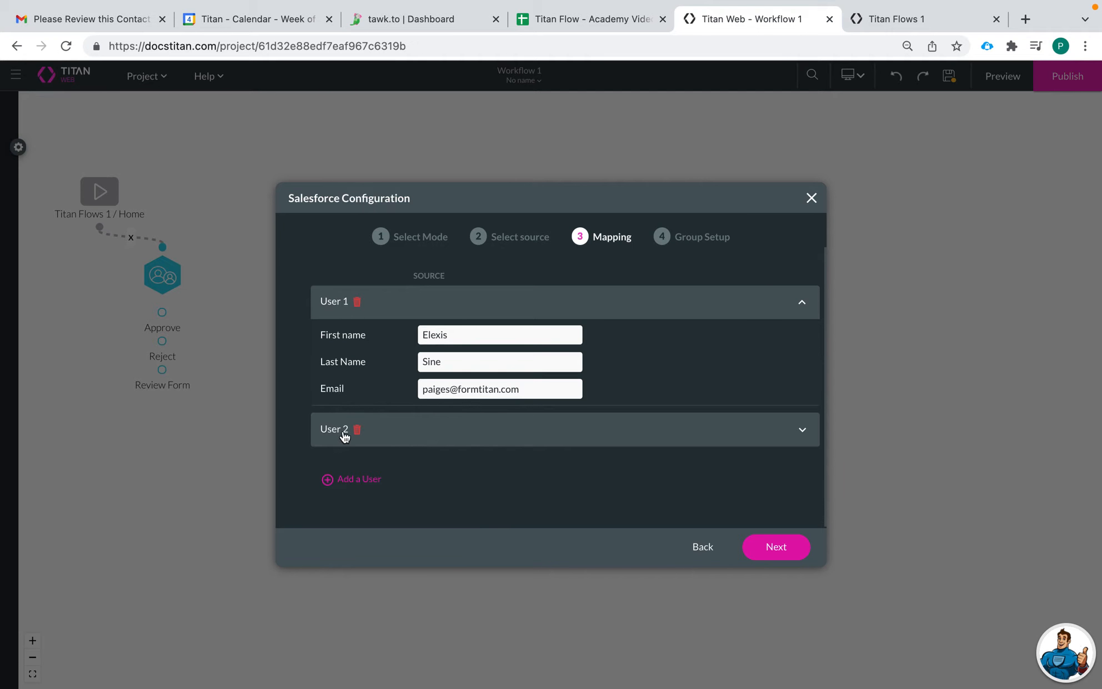
click(779, 432)
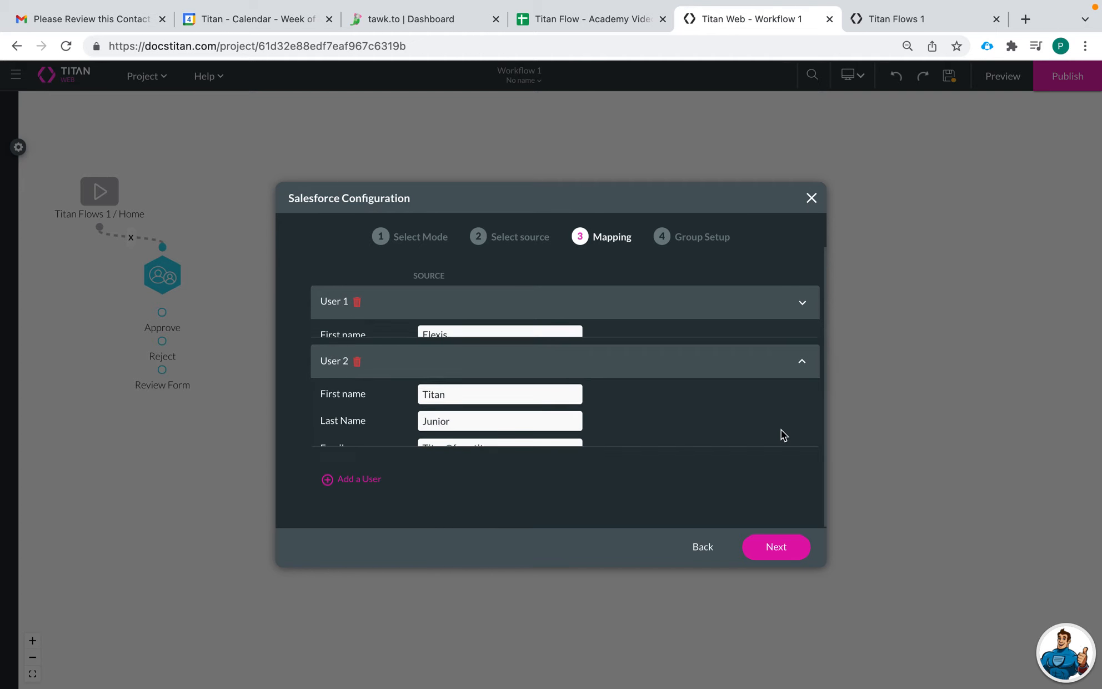
click(772, 550)
click(780, 550)
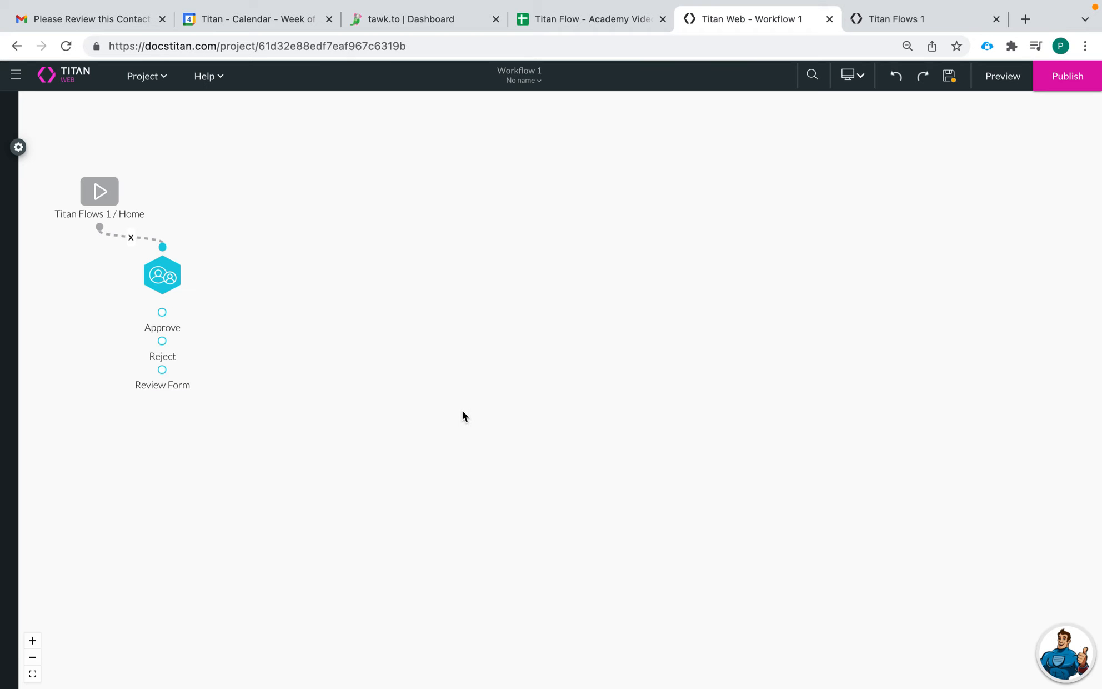
drag(314, 158, 466, 155)
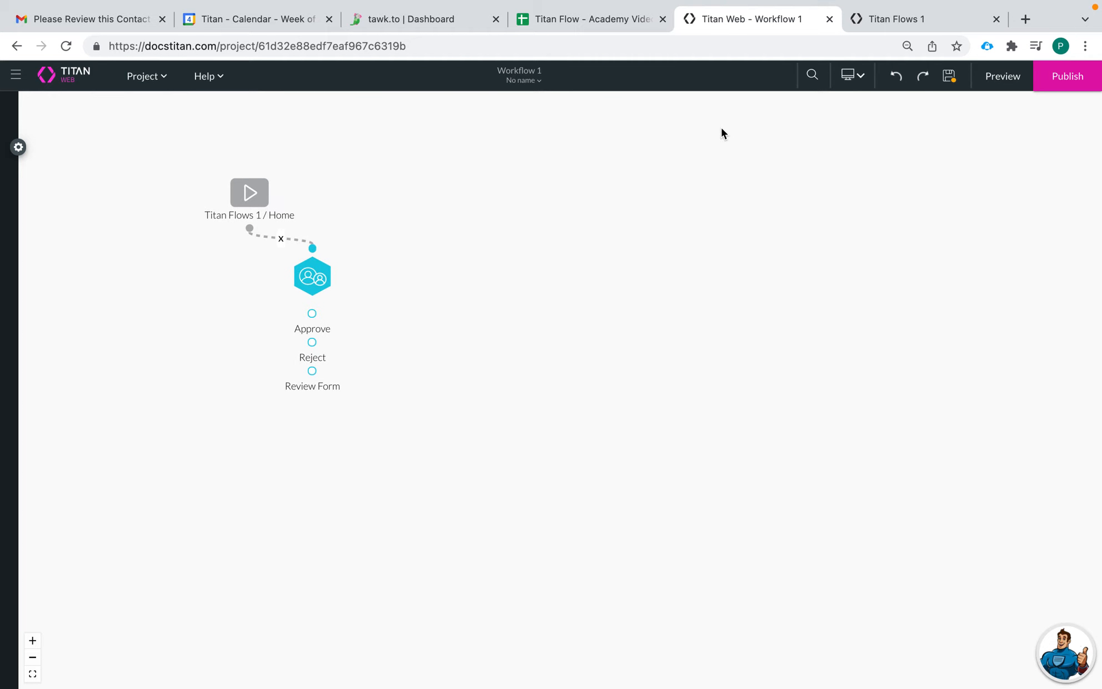
- Publish Workflow 1 and dismiss the Publish Project confirmation
click(1062, 82)
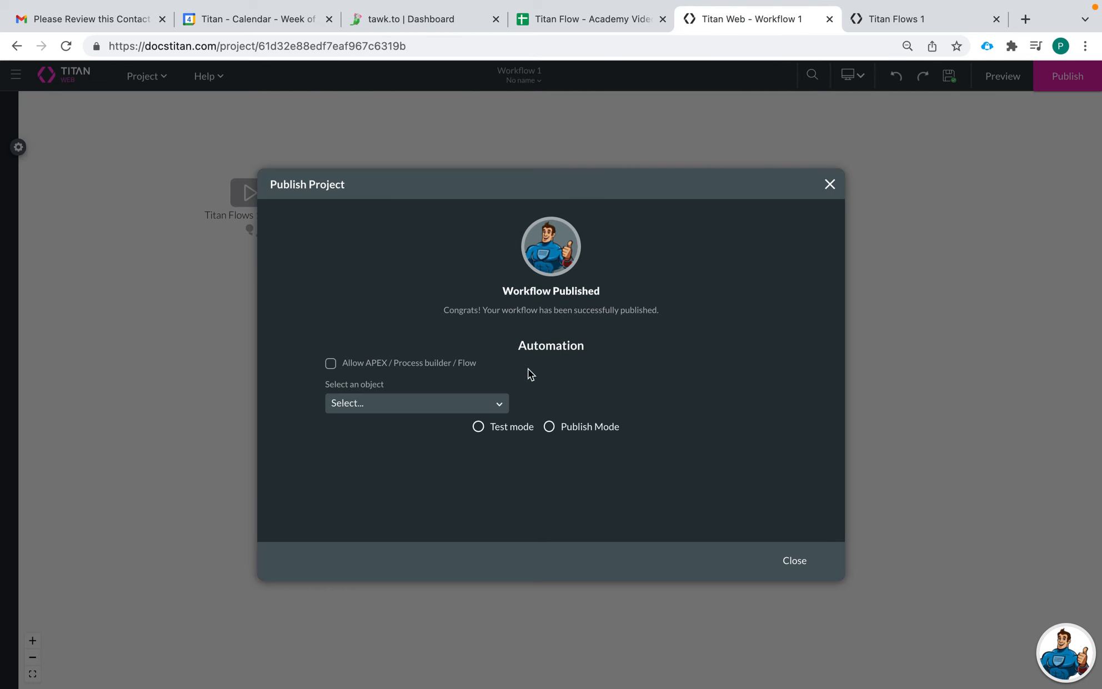
click(751, 103)
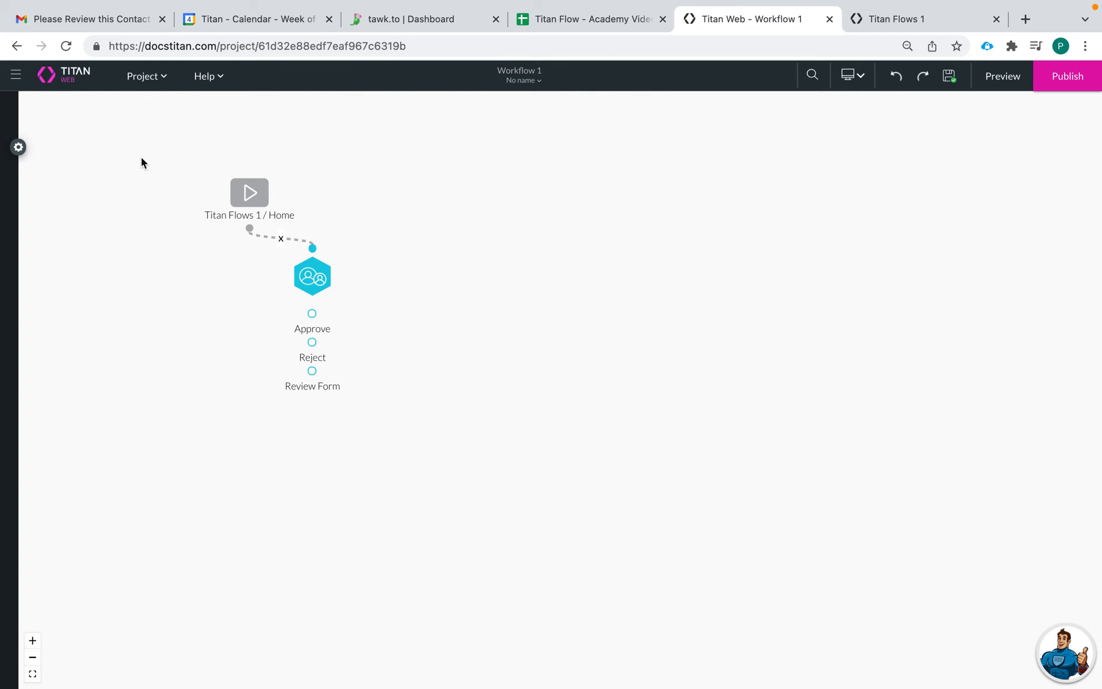
- Edit the contact's first and last name in the Titan Flows Create Contact form and submit it
click(920, 20)
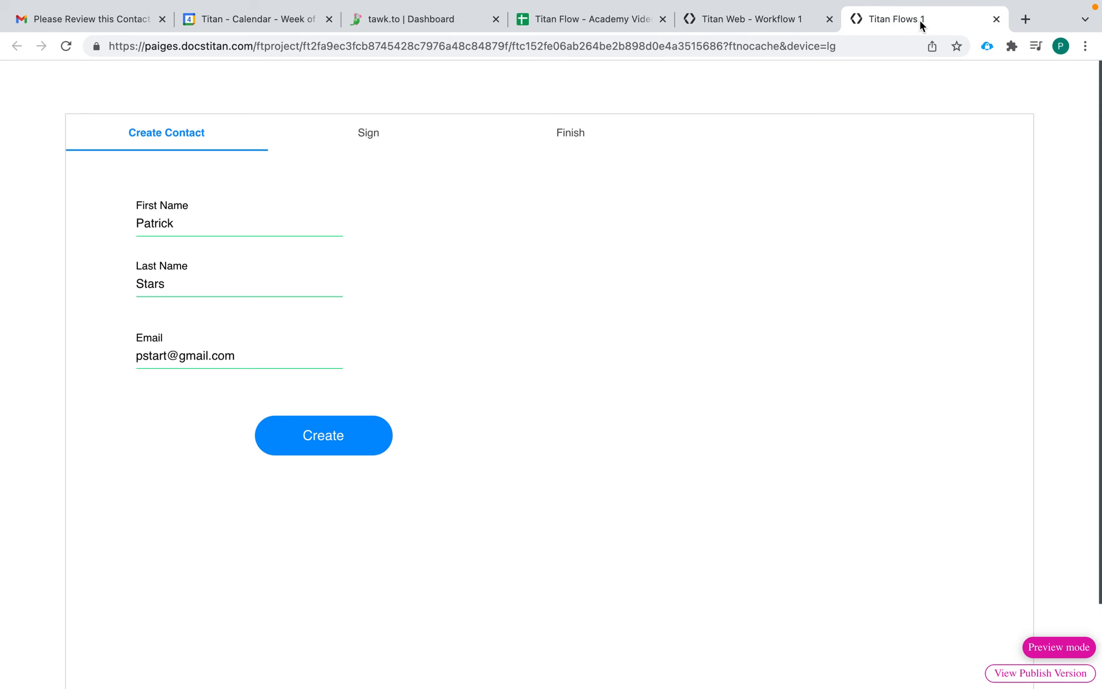
click(196, 222)
key(BackSpace)
key(BackSpace)
text(m)
key(BackSpace)
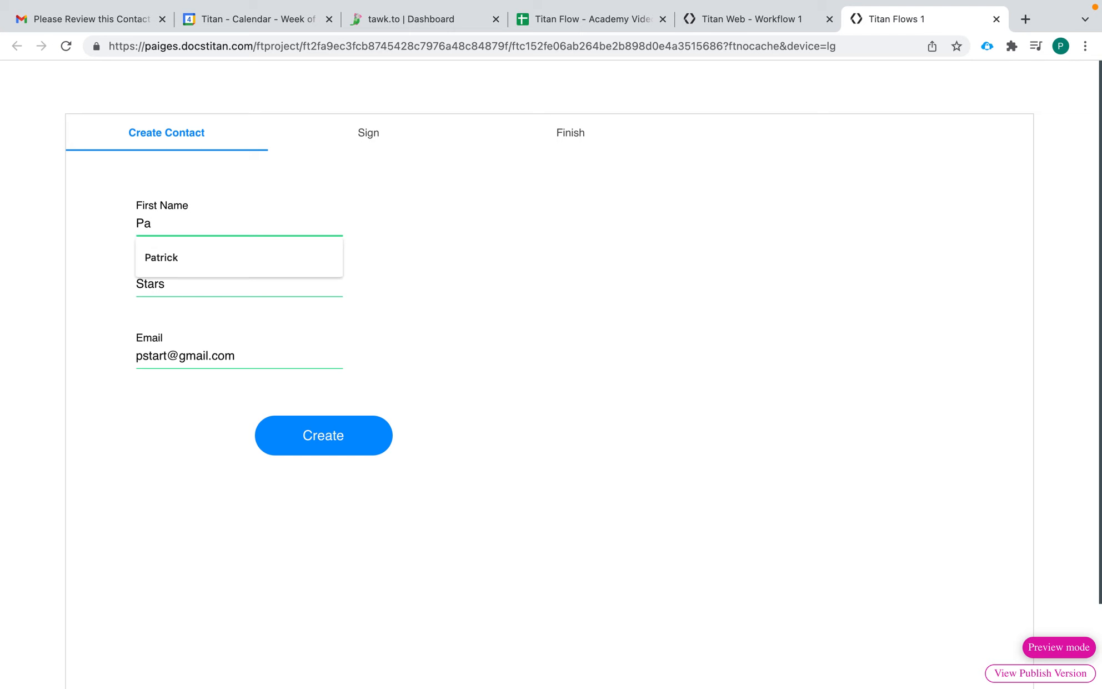
text(m)
click(200, 279)
key(BackSpace)
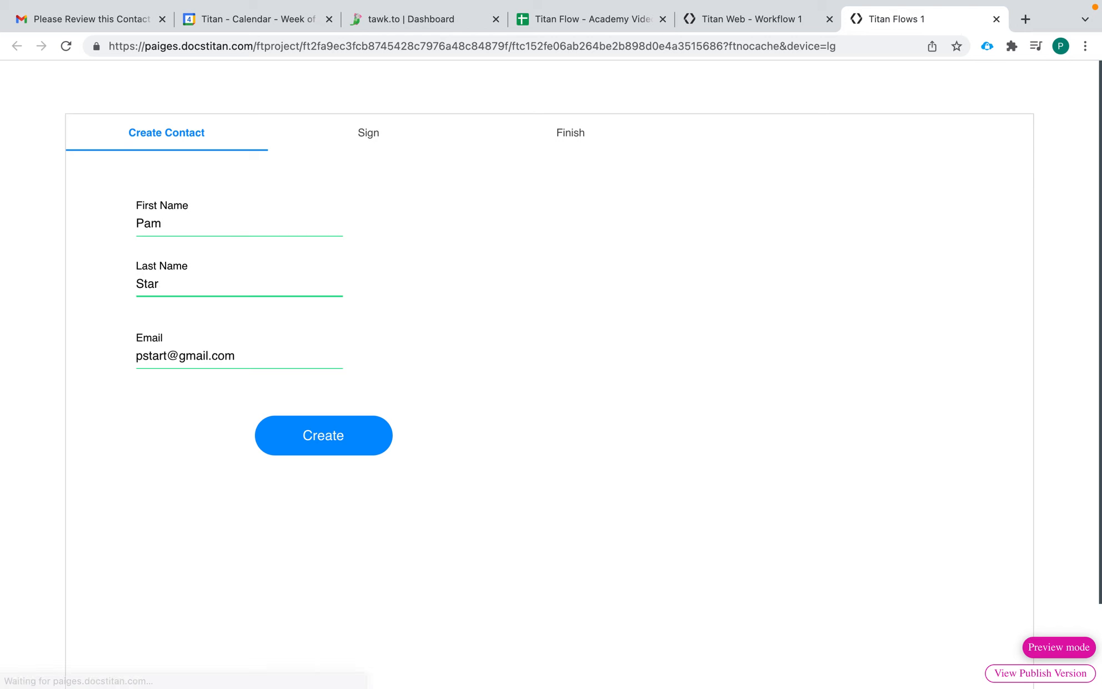
click(183, 442)
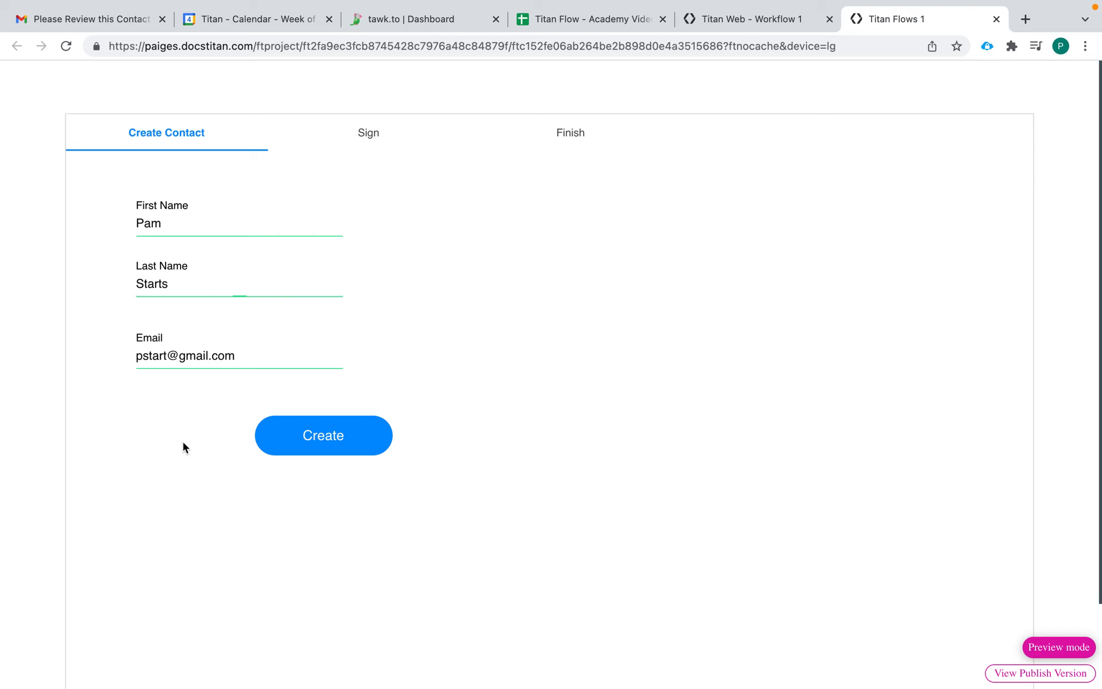
click(332, 439)
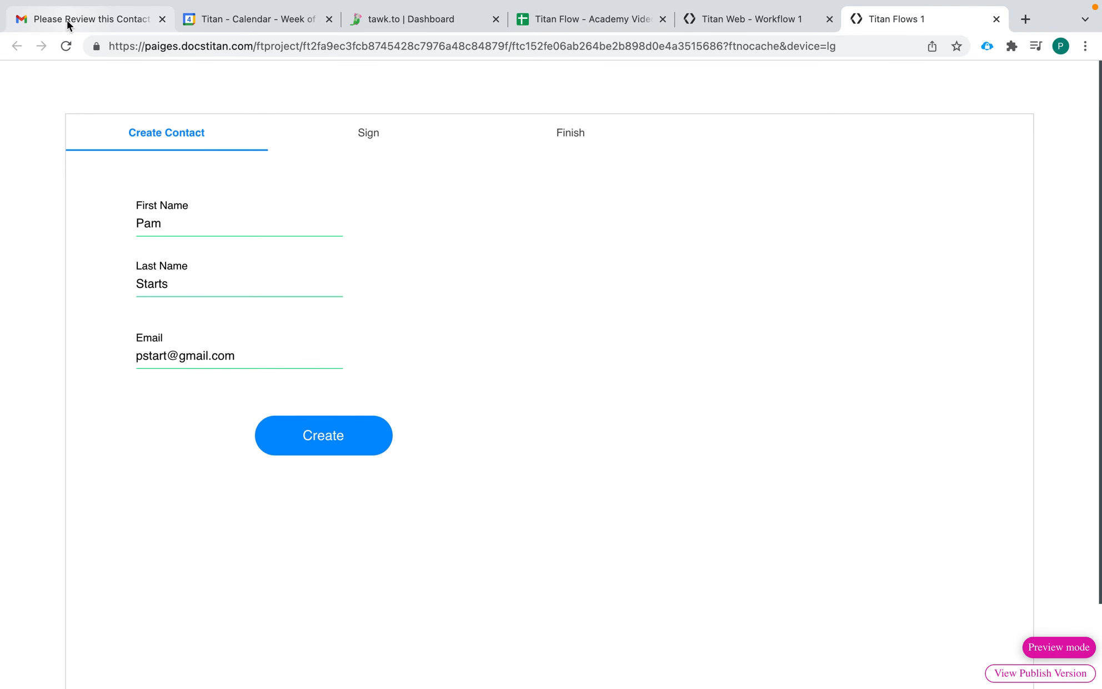
click(67, 21)
- Open the newest Please Review email in Gmail and check its sender and recipient details
click(120, 205)
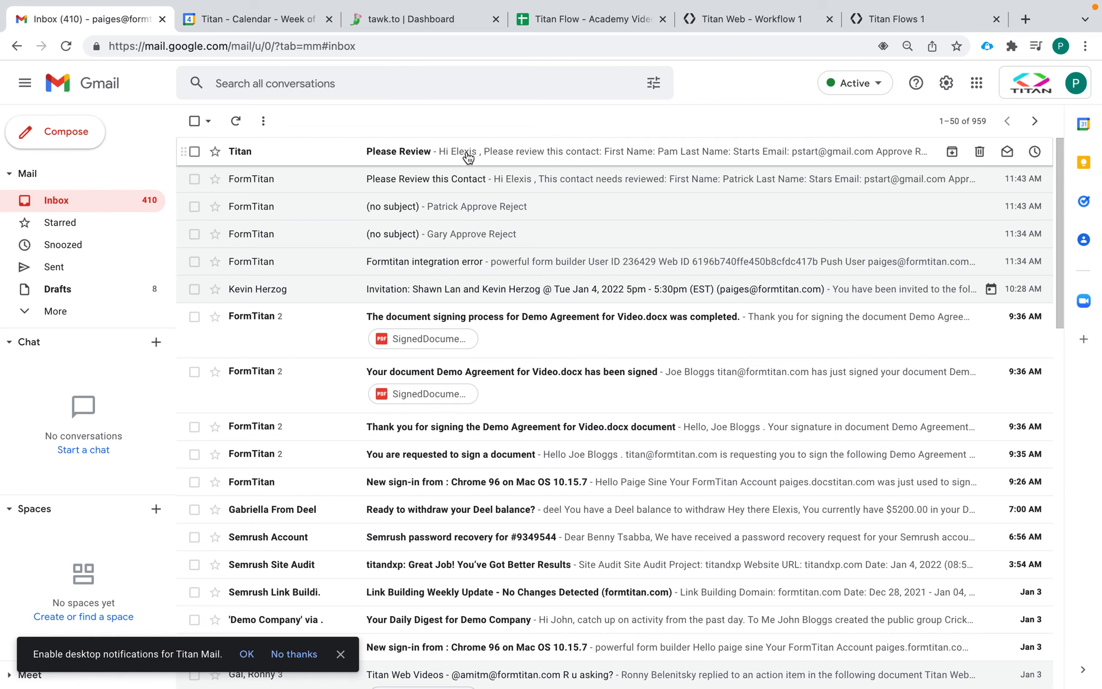
click(465, 158)
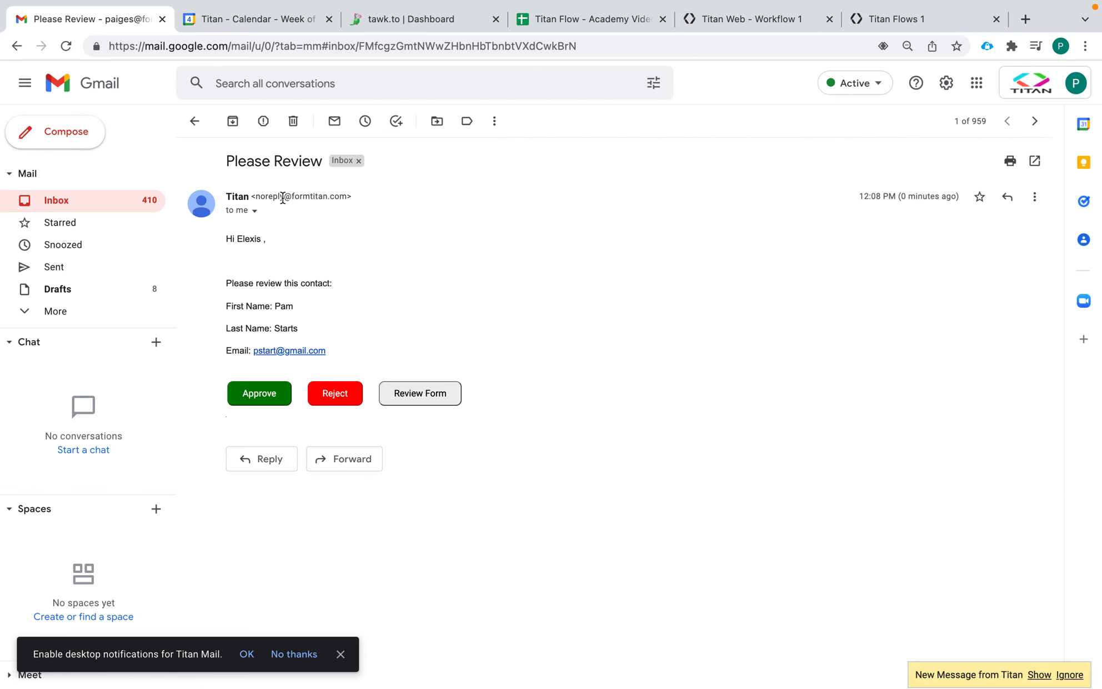
click(253, 211)
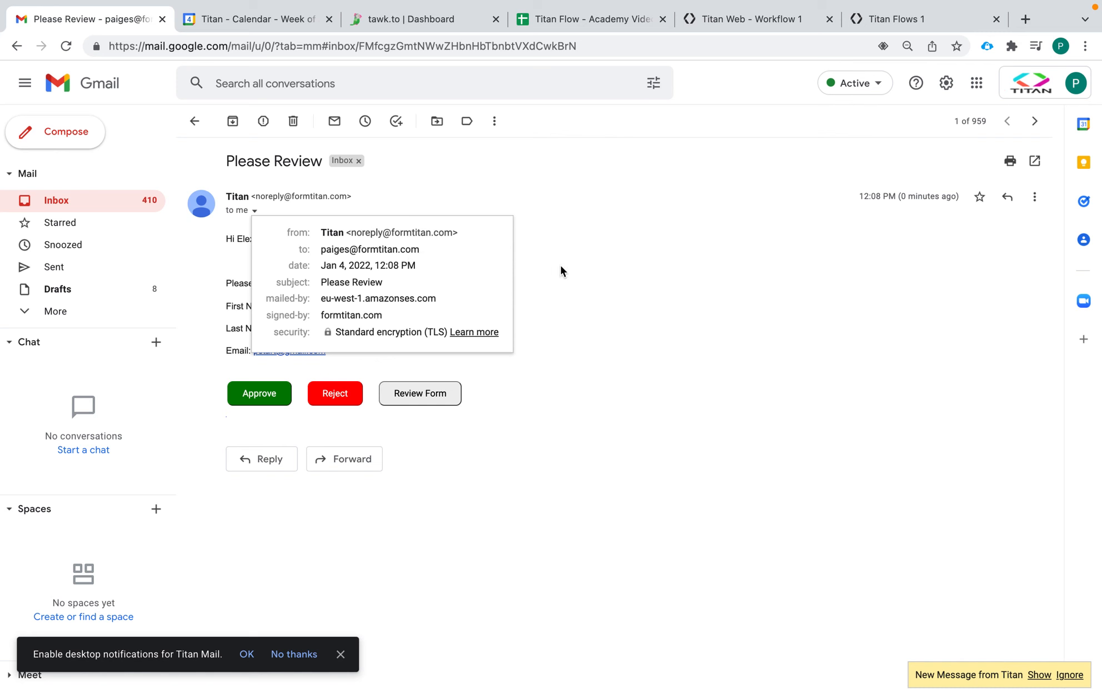
click(577, 272)
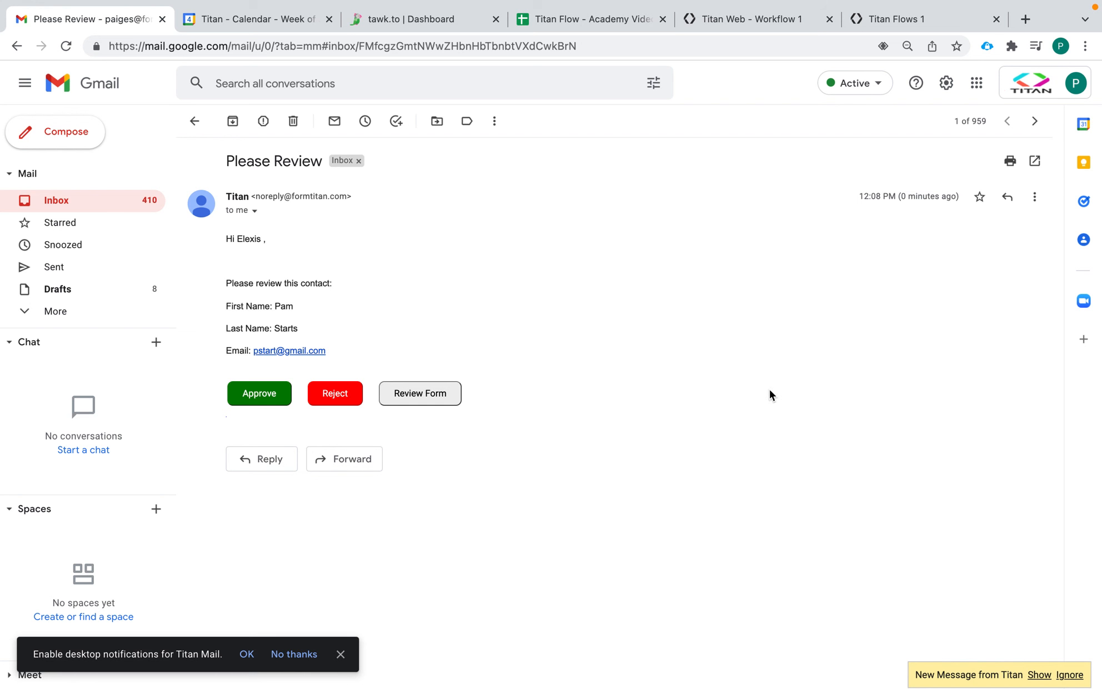
- Expand the trimmed message to review the contact details and buttons, then return to Titan Web
click(126, 206)
click(391, 152)
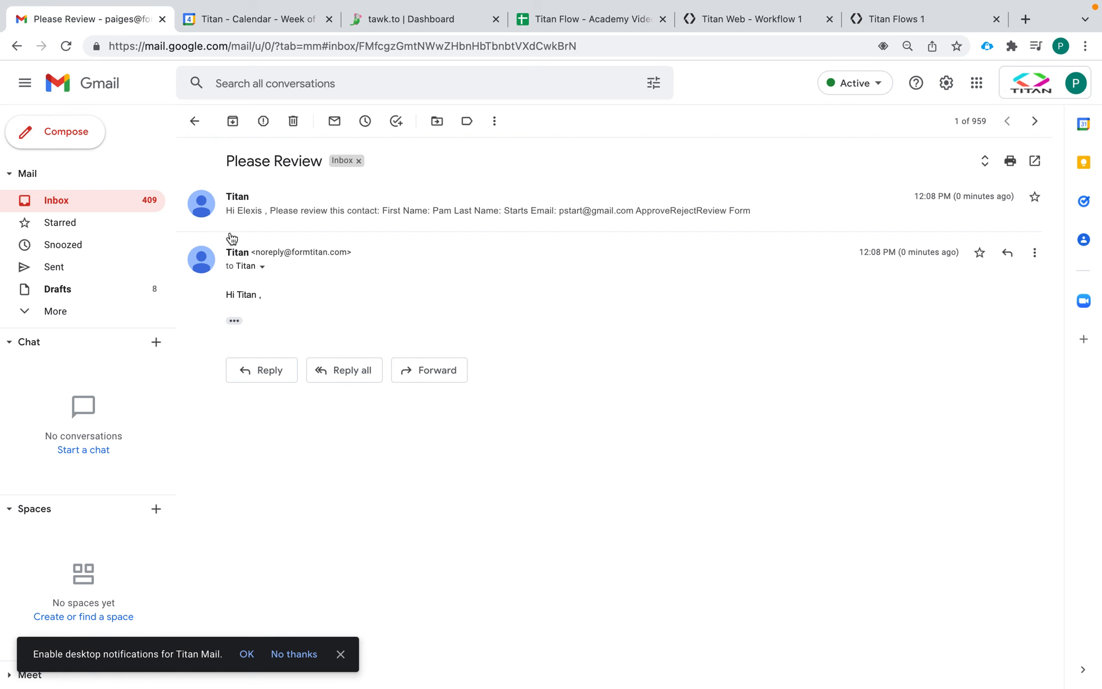
click(234, 321)
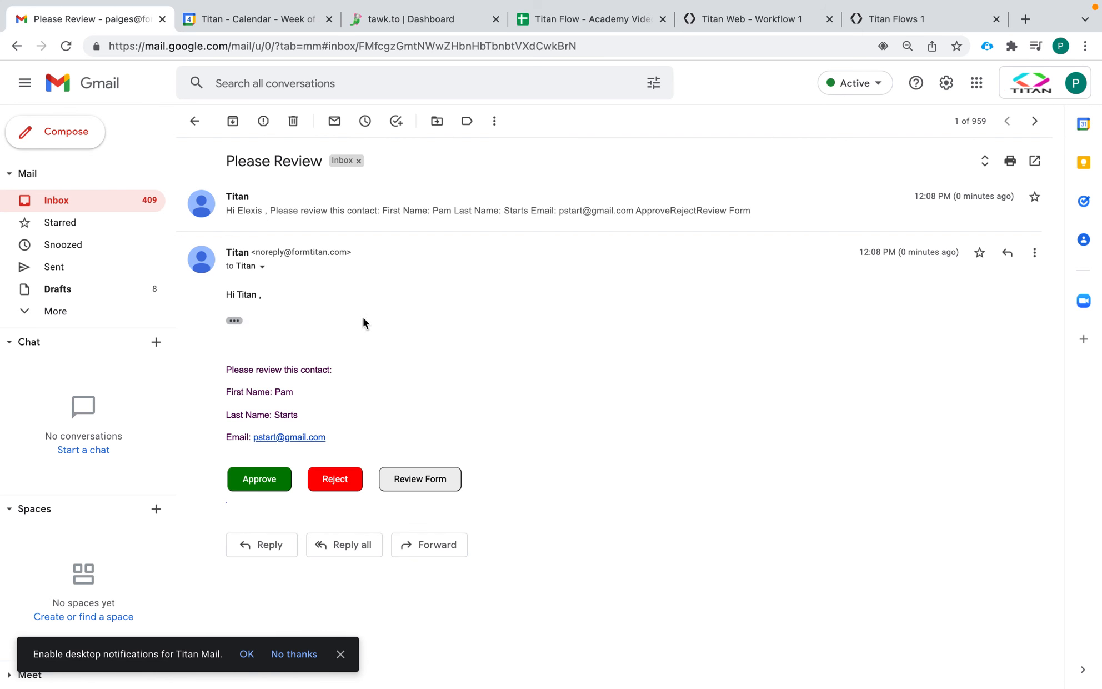
click(225, 367)
drag(225, 367, 320, 381)
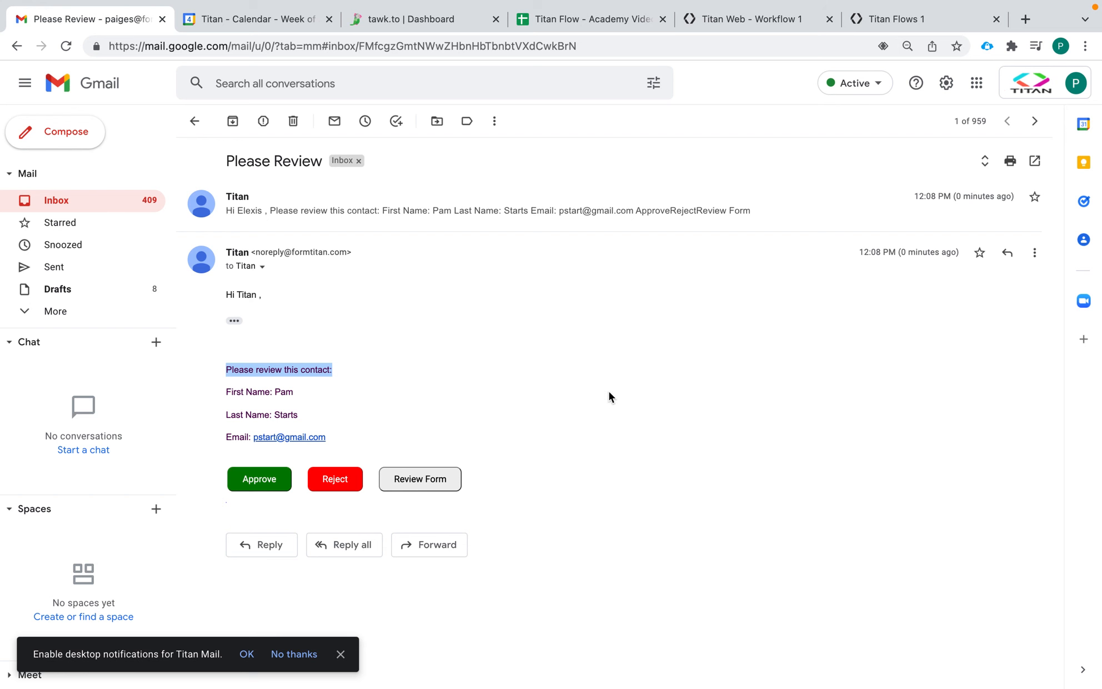
click(767, 23)
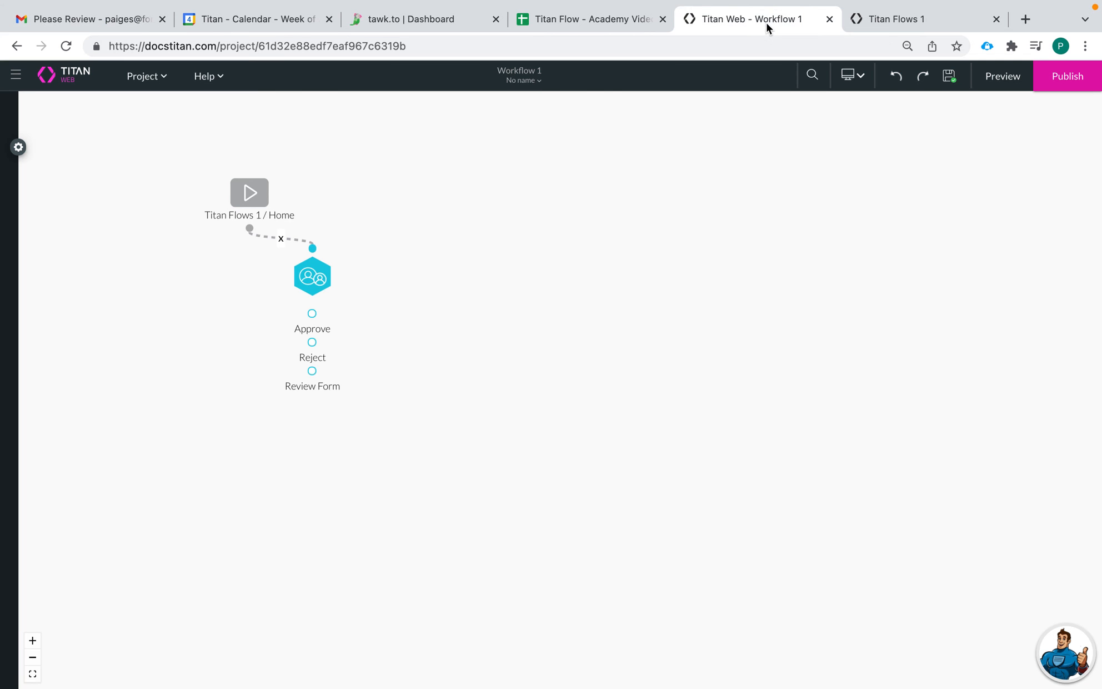